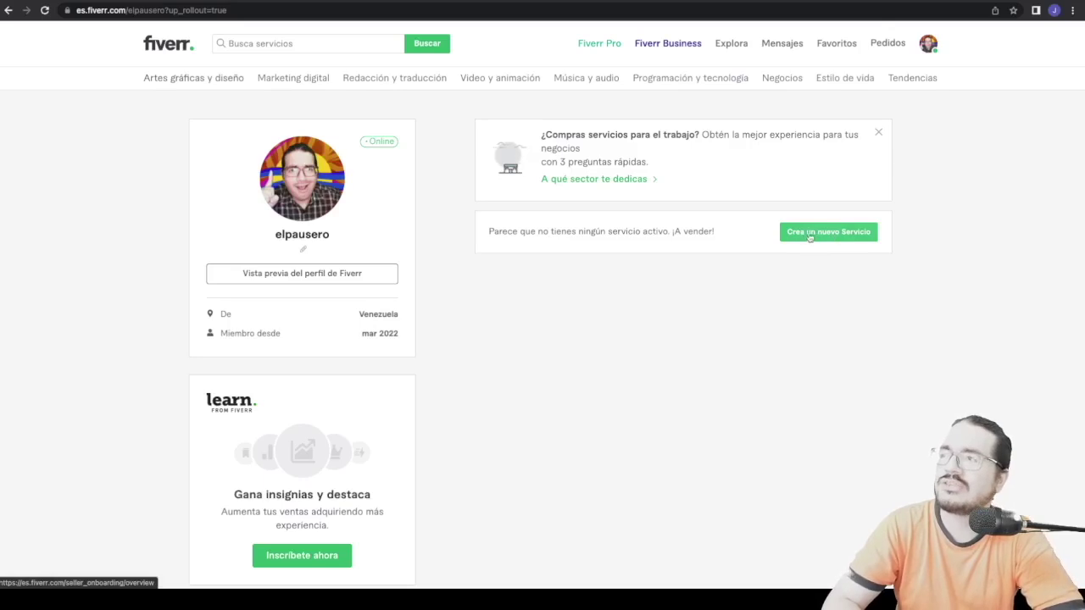
# Step: Start creating a new service and go through the seller onboarding introduction up to the personal information form
pyautogui.click(810, 235)
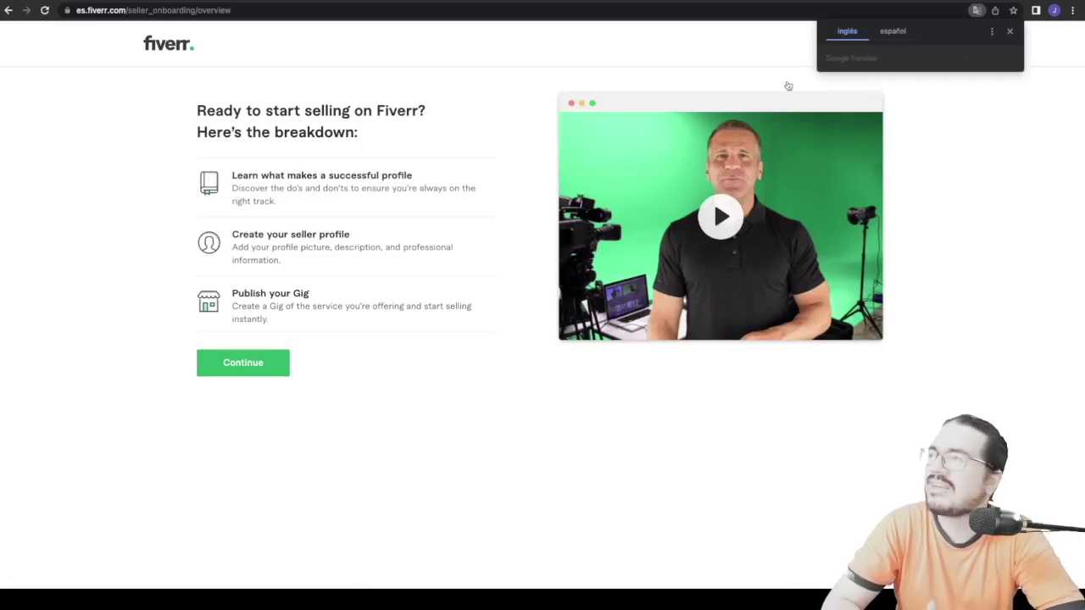
pyautogui.click(1010, 31)
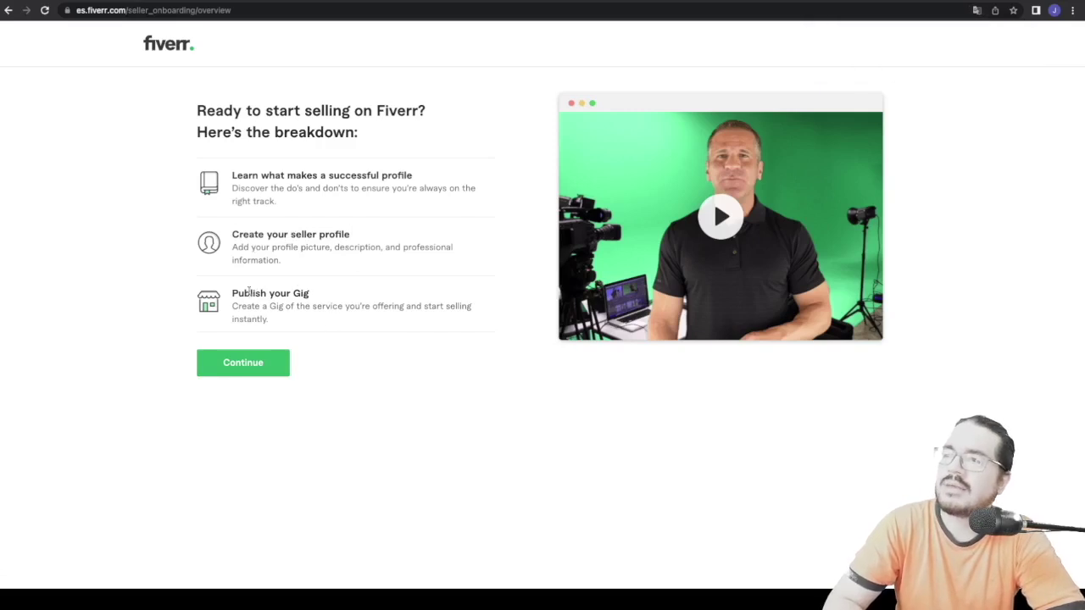
pyautogui.click(231, 372)
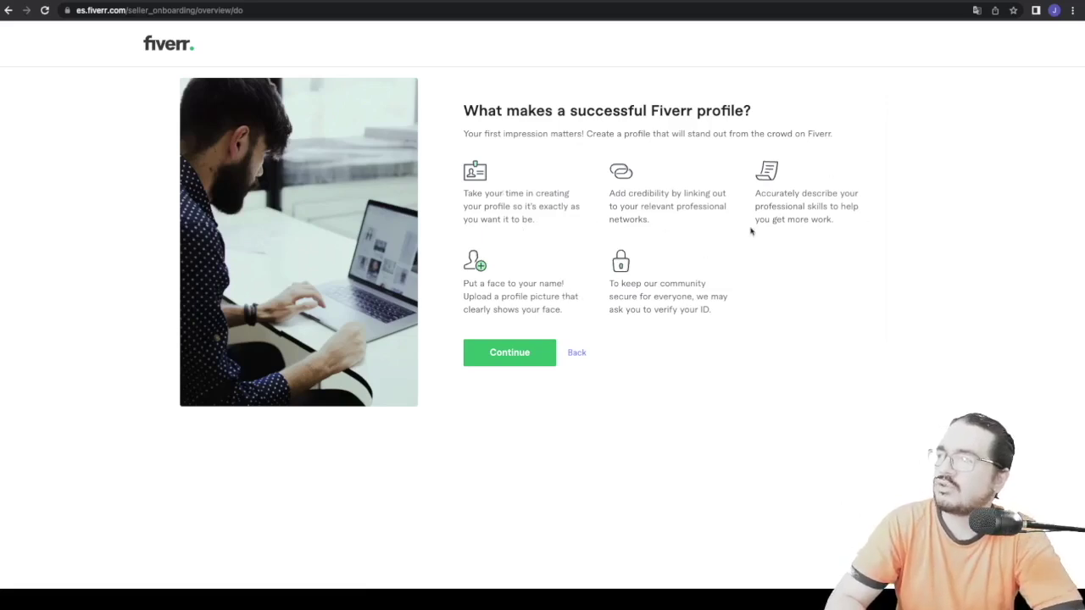
pyautogui.click(490, 354)
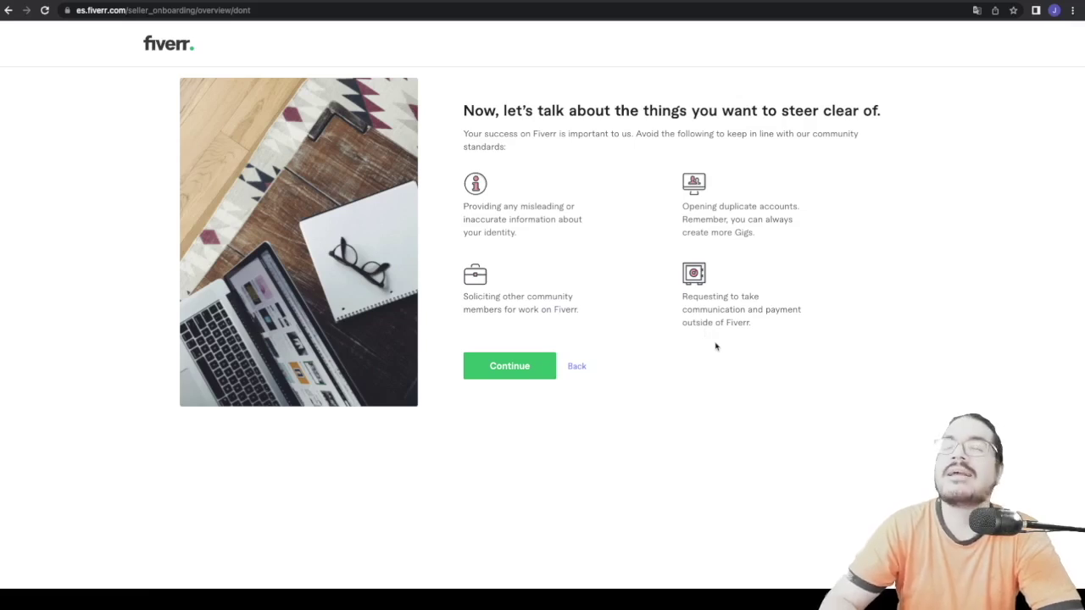
pyautogui.click(502, 369)
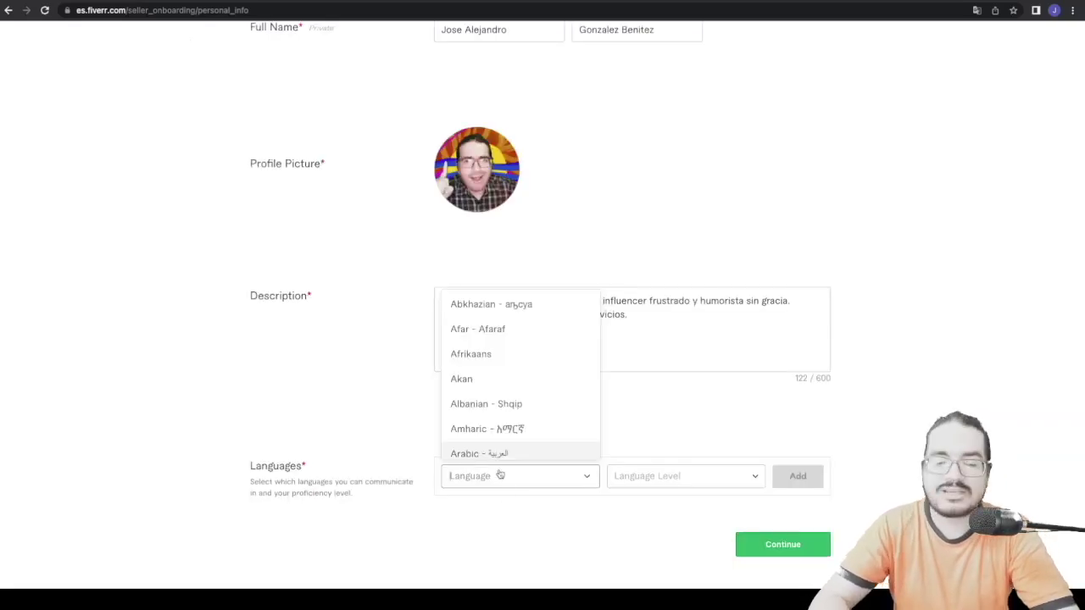
# Step: Choose Spanish - Español as the language in the seller's personal information
pyautogui.write('espa')
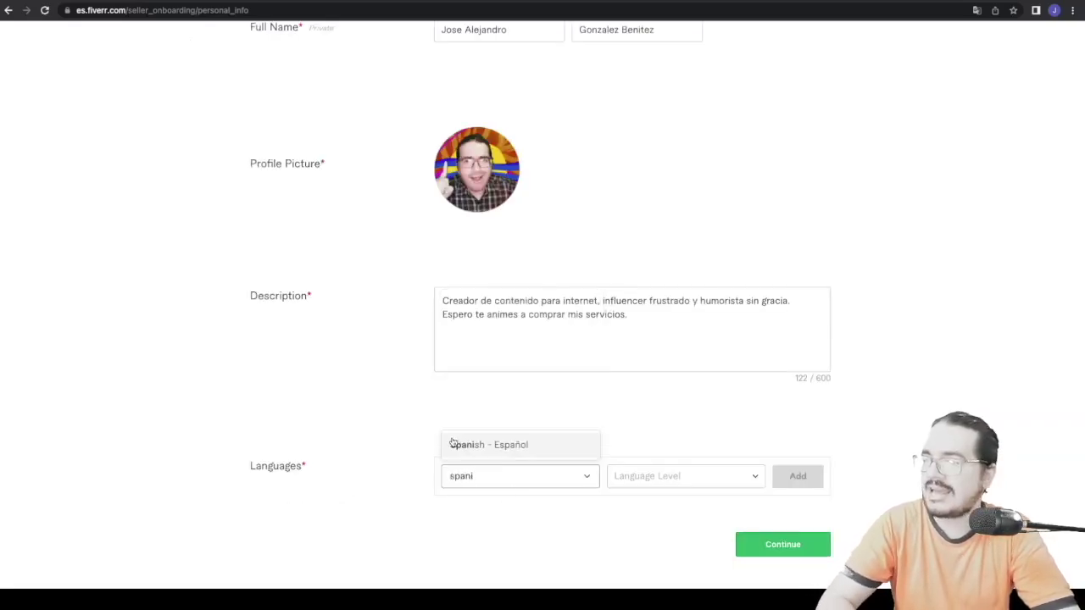
pyautogui.click(452, 442)
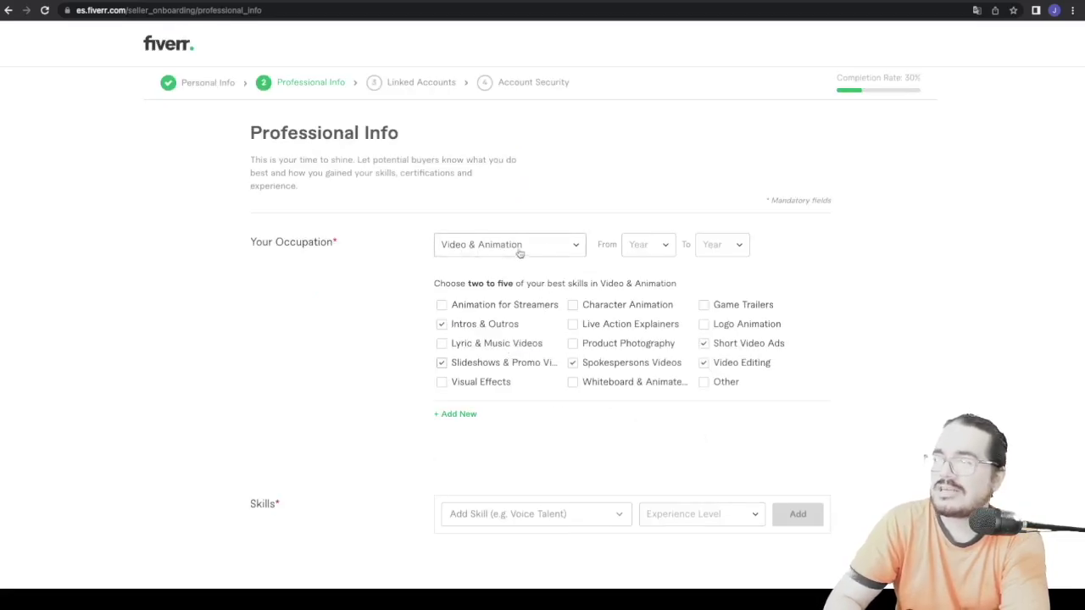
# Step: Keep Video & Animation as the occupation and set its period from 2008 to 2022
pyautogui.click(547, 246)
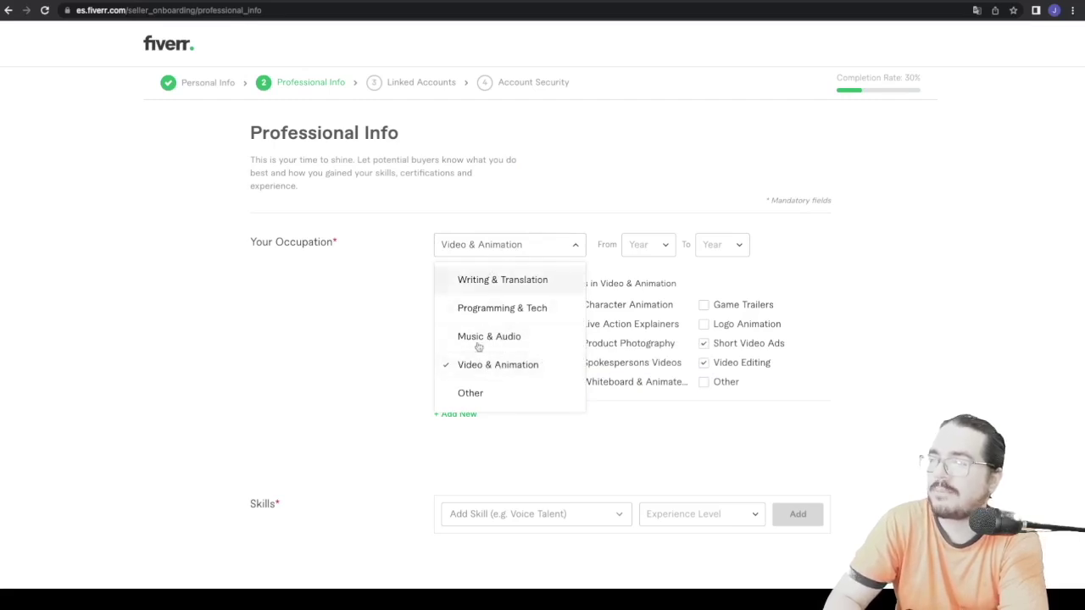
pyautogui.click(353, 300)
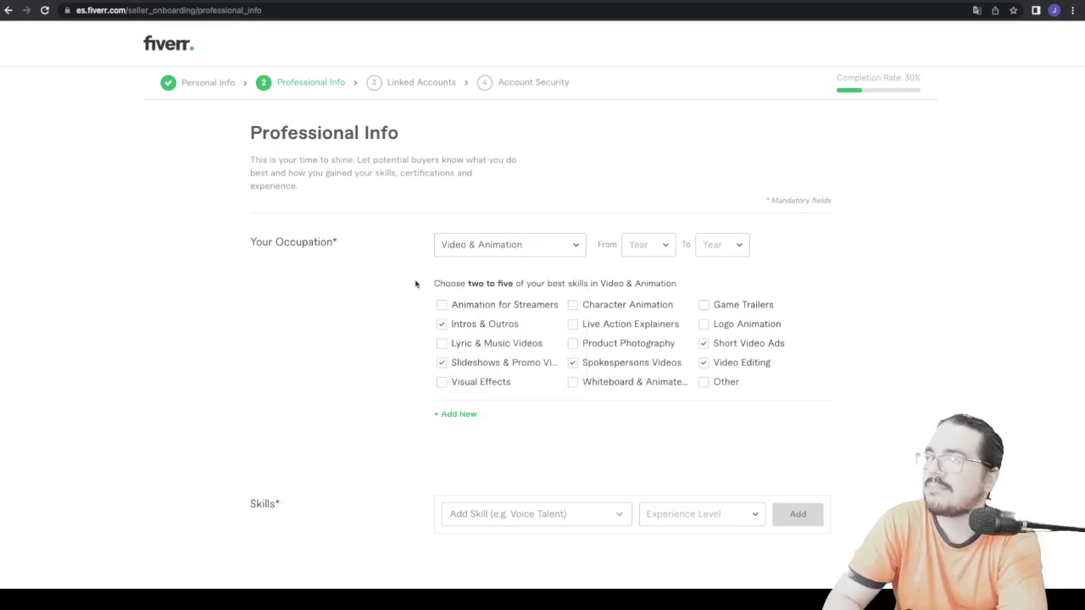
pyautogui.click(672, 245)
pyautogui.scroll(-3, 654, 342)
pyautogui.scroll(-3, 655, 344)
pyautogui.scroll(-2, 655, 343)
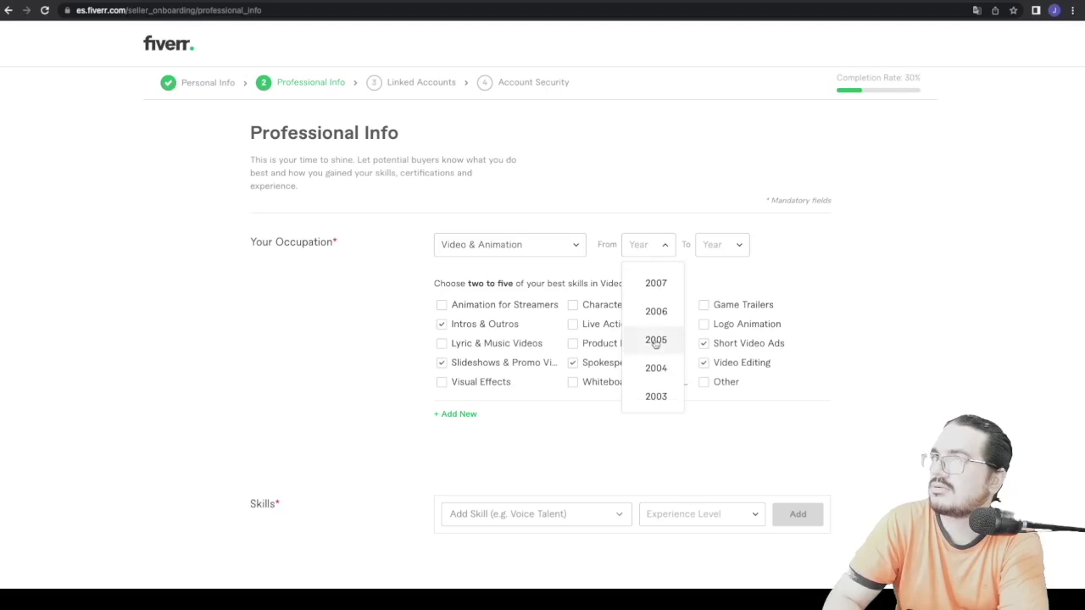
pyautogui.scroll(2, 656, 339)
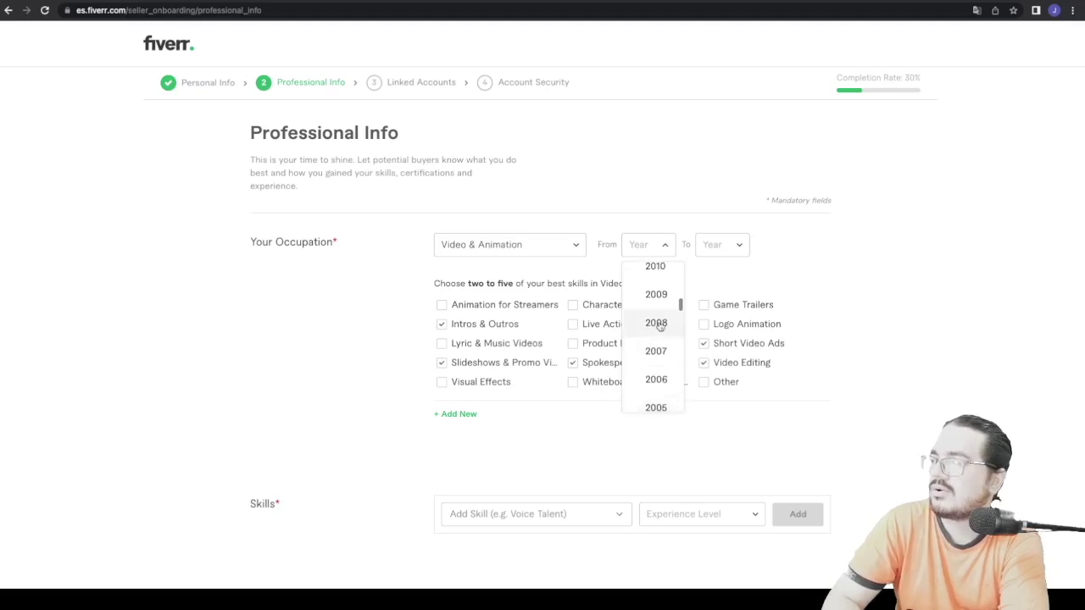
pyautogui.click(656, 323)
pyautogui.click(736, 246)
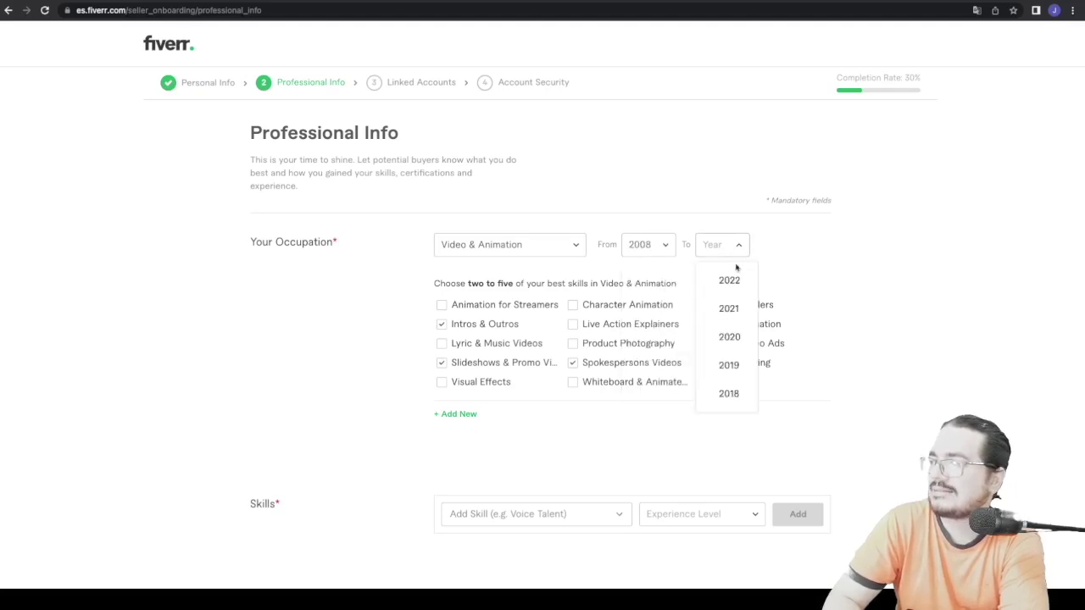
pyautogui.click(727, 280)
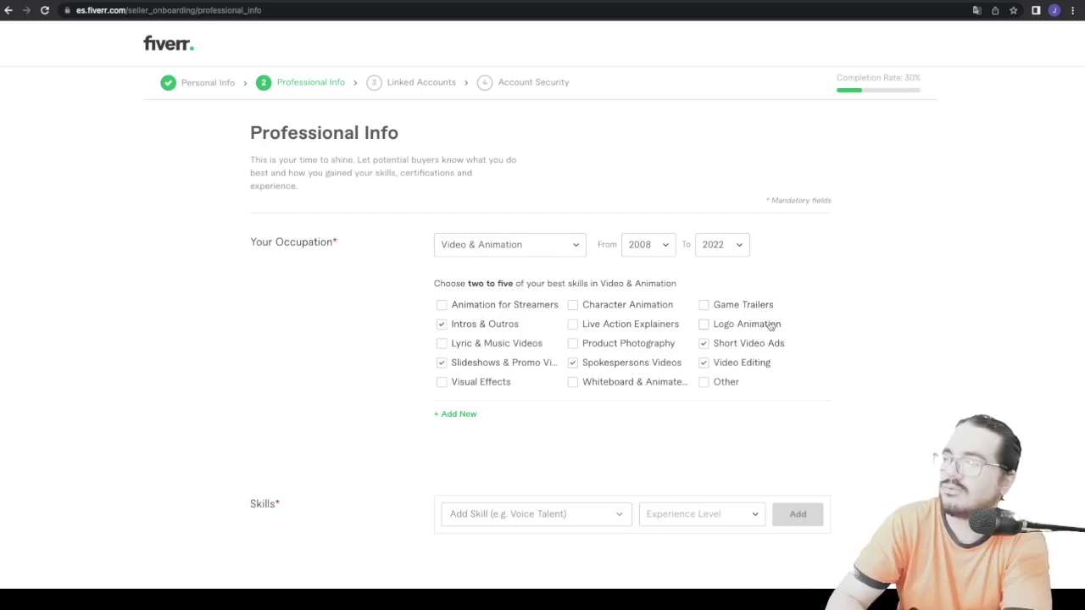
# Step: Open the skill name entry in the Skills section of the professional information
pyautogui.scroll(-3, 561, 439)
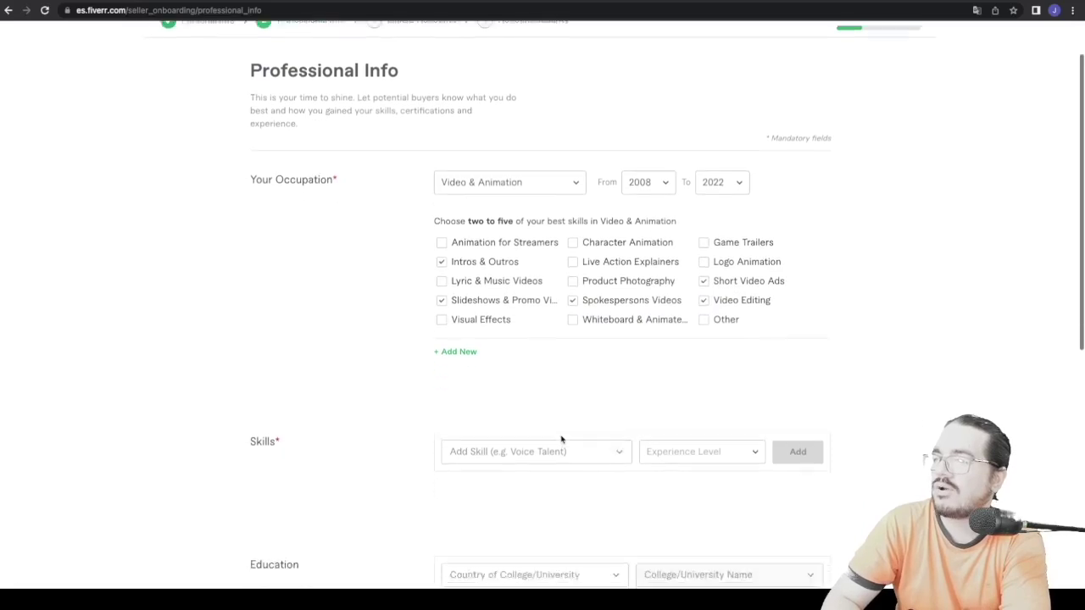
pyautogui.scroll(-2, 560, 439)
pyautogui.click(619, 310)
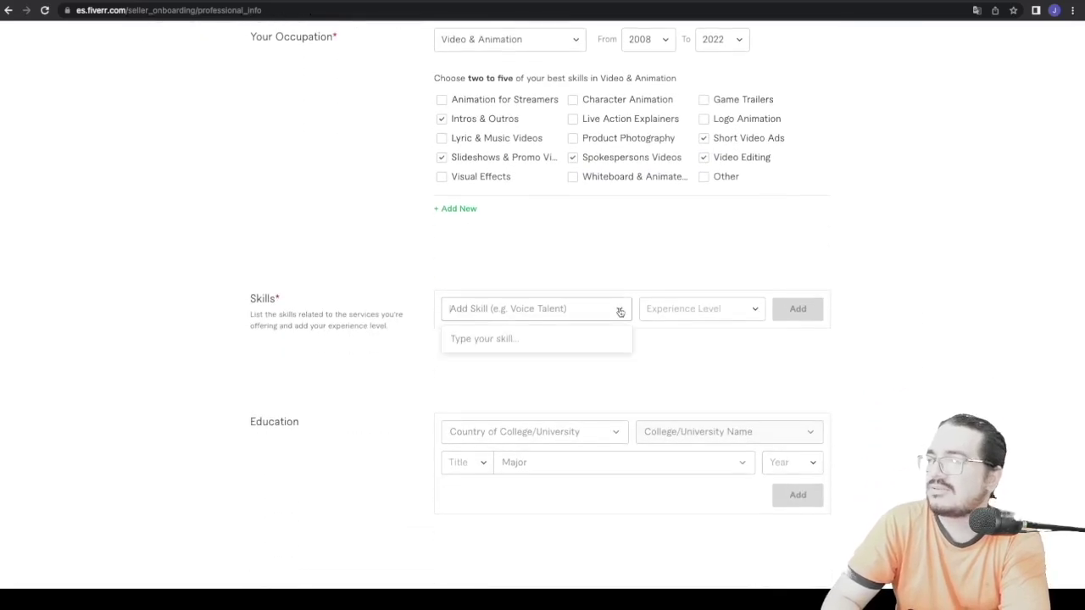
pyautogui.click(521, 311)
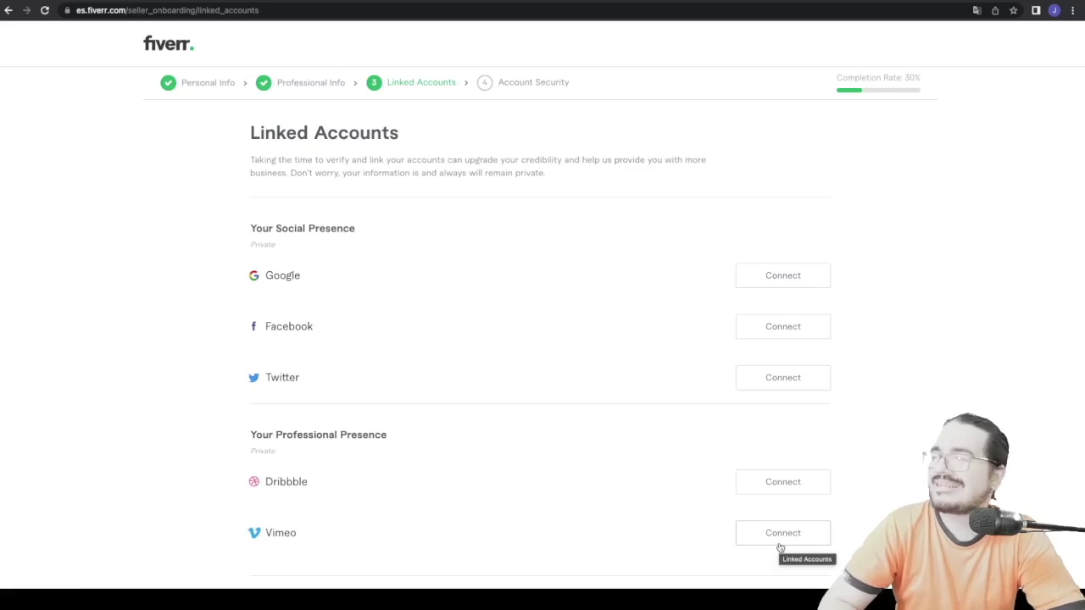
# Step: Review the social and professional account options and continue to account security without connecting any account
pyautogui.scroll(-1, 472, 284)
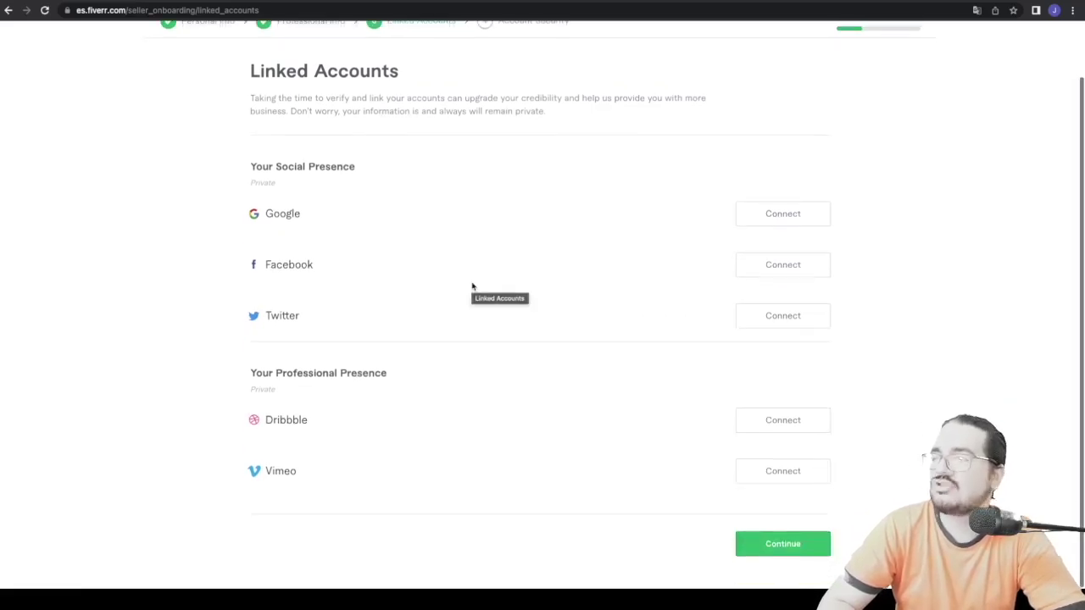
pyautogui.scroll(1, 472, 285)
pyautogui.scroll(-1, 472, 286)
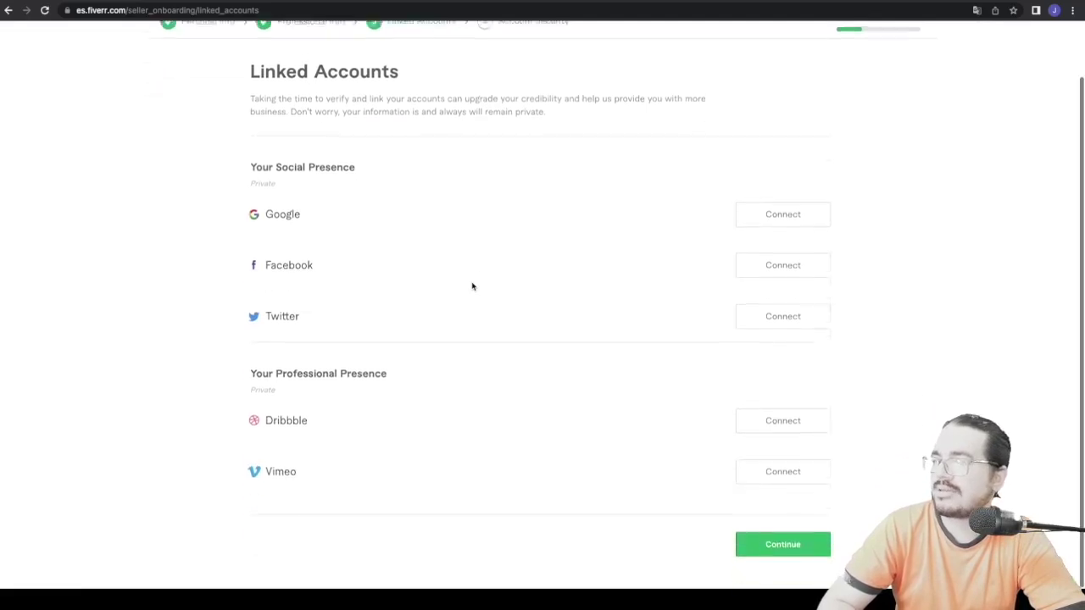
pyautogui.scroll(1, 472, 286)
pyautogui.scroll(-1, 472, 285)
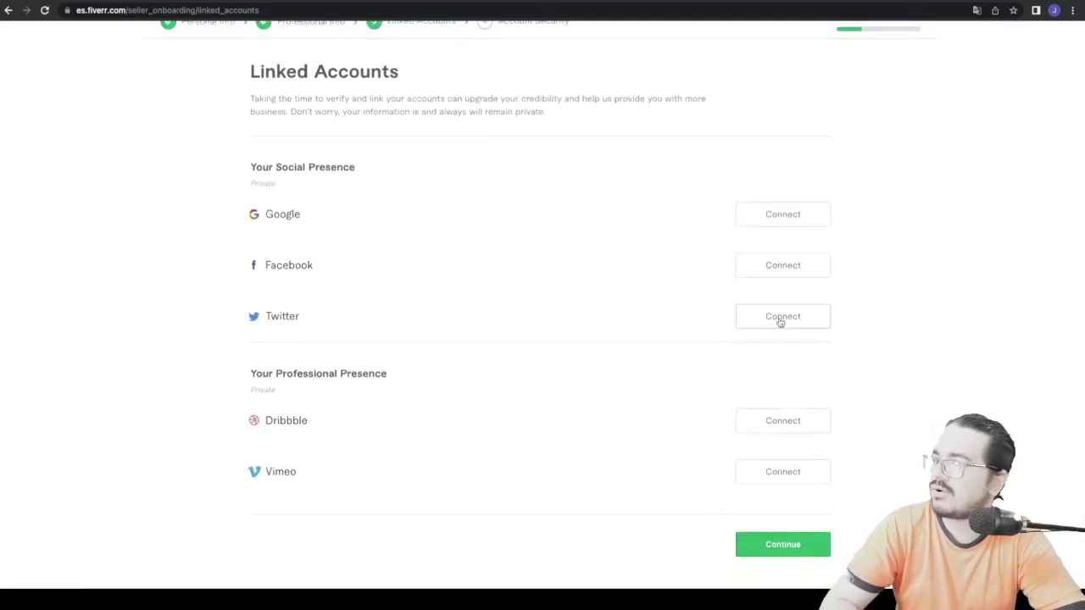
pyautogui.click(778, 546)
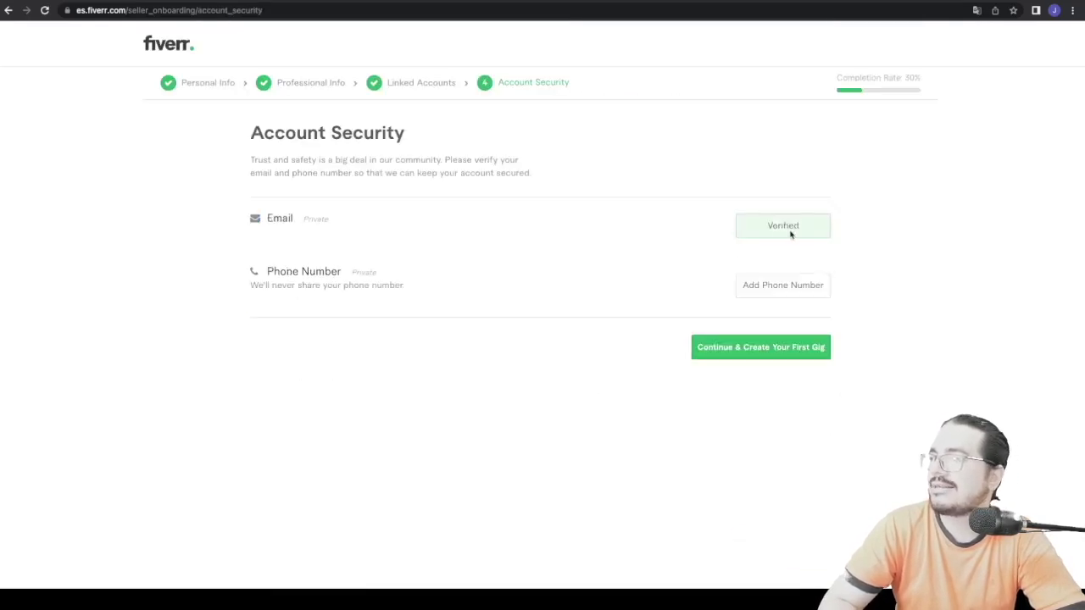
# Step: Add the phone number under account security and finish the seller profile to reach gig creation
pyautogui.click(786, 295)
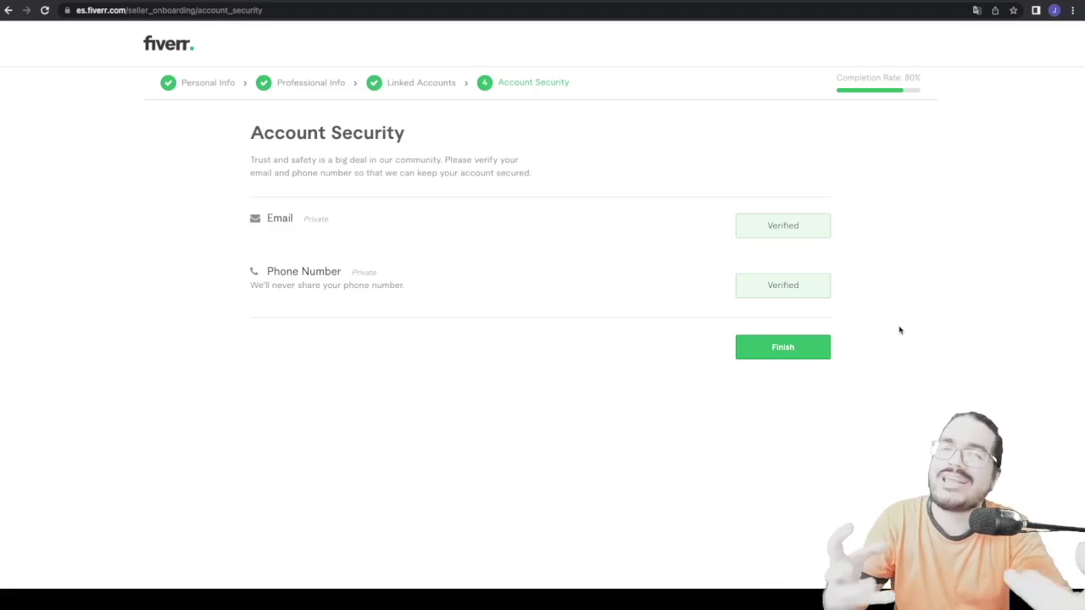
pyautogui.click(805, 354)
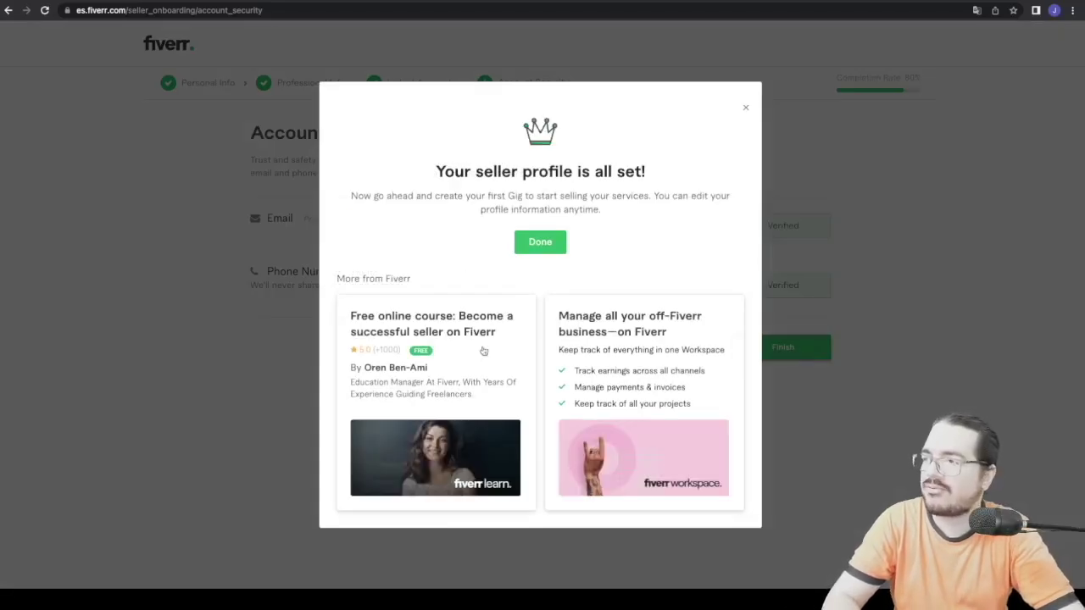
pyautogui.click(540, 242)
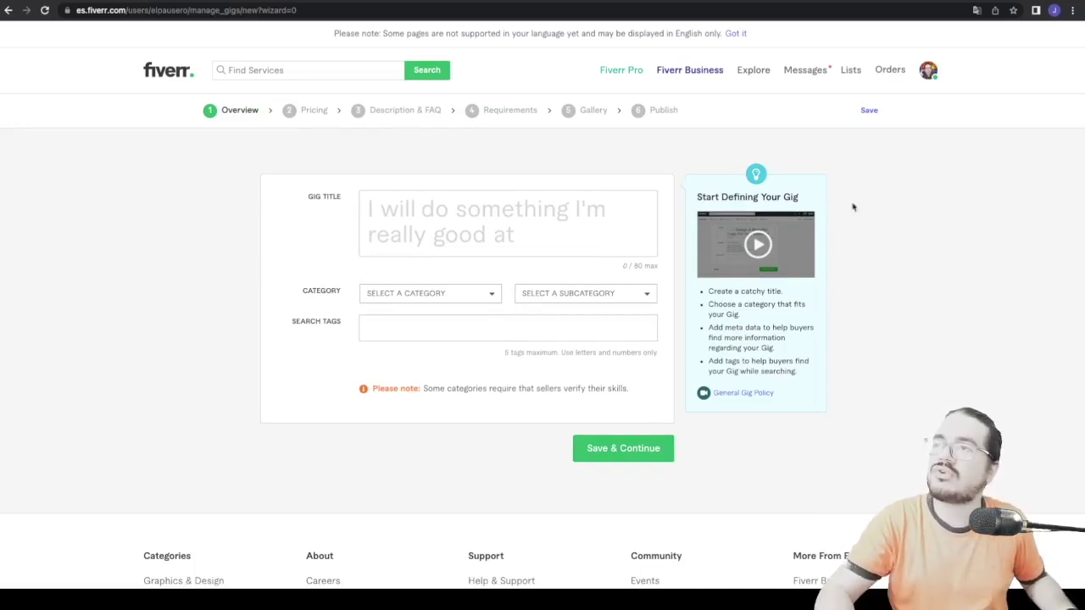
# Step: Enter "edit your intro for Youtube" as the gig title after the fixed "I will" prefix
pyautogui.moveTo(438, 271)
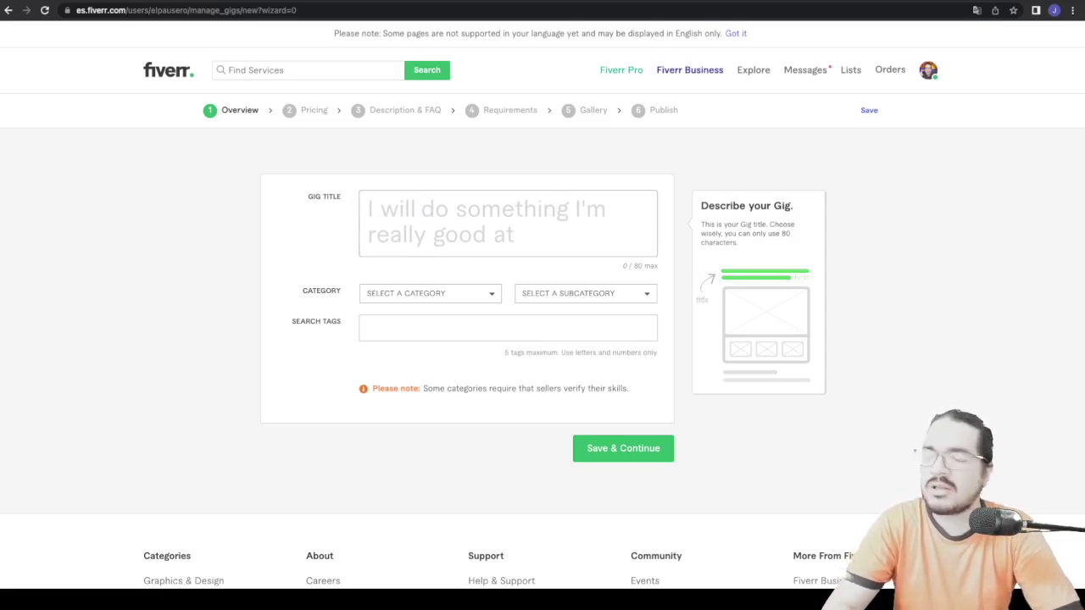
pyautogui.write('i willl')
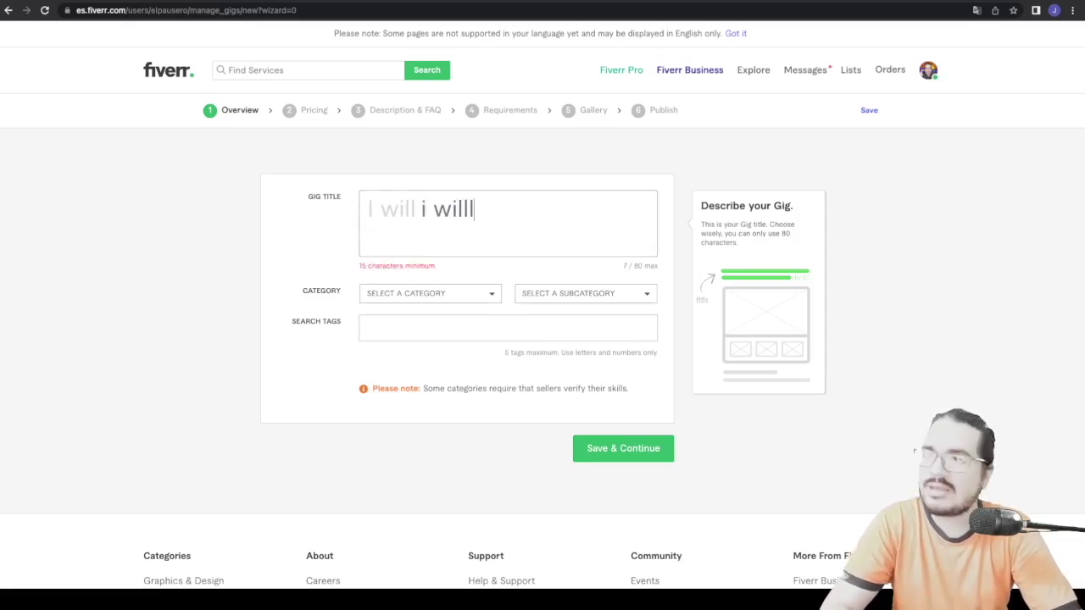
pyautogui.write(' edit ')
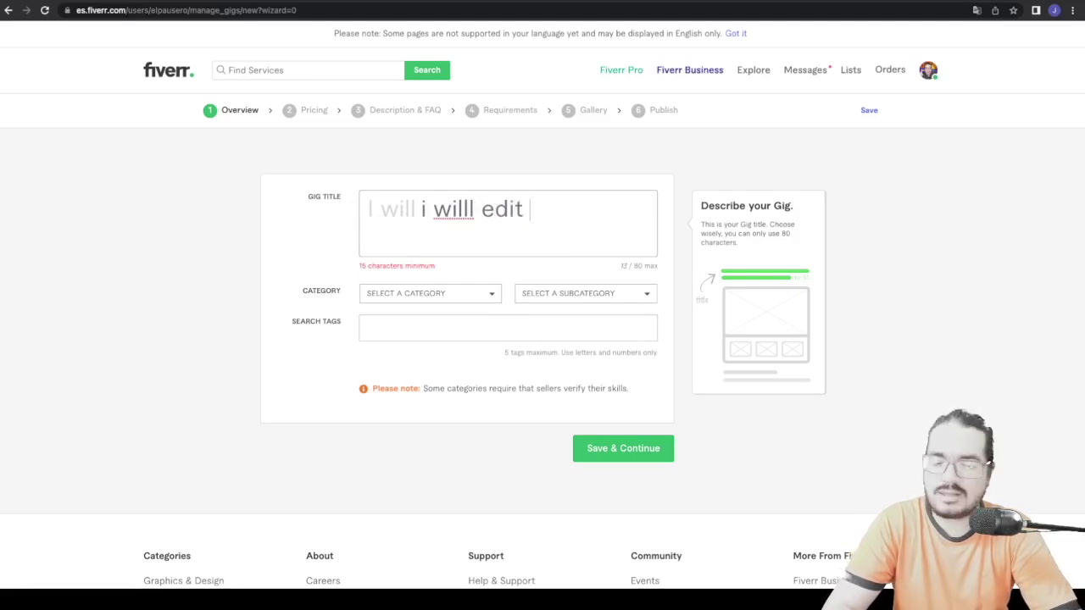
pyautogui.write('your intro')
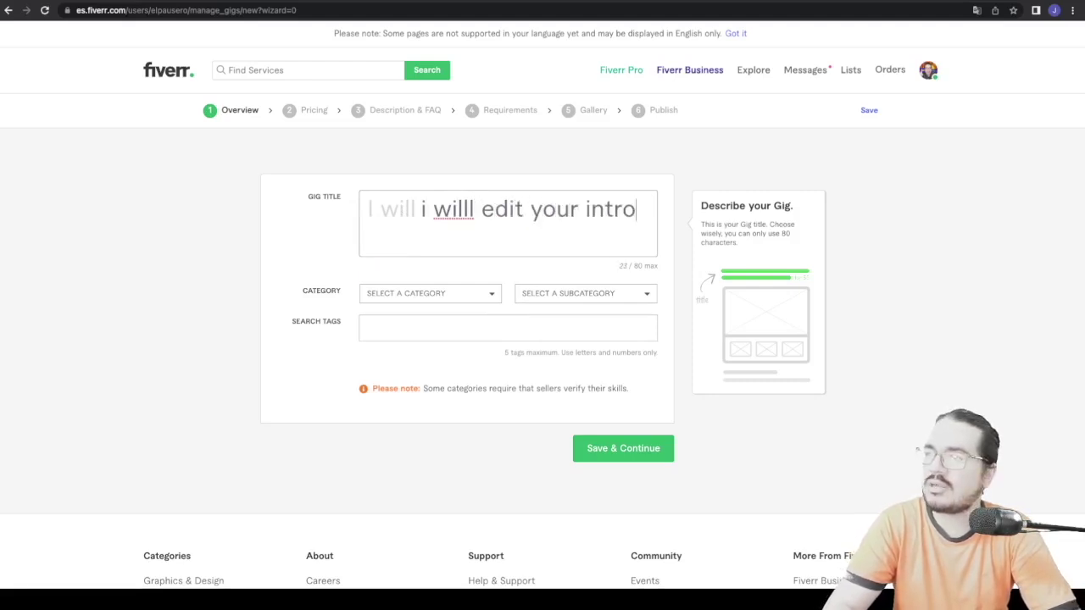
pyautogui.write(' for Youtube')
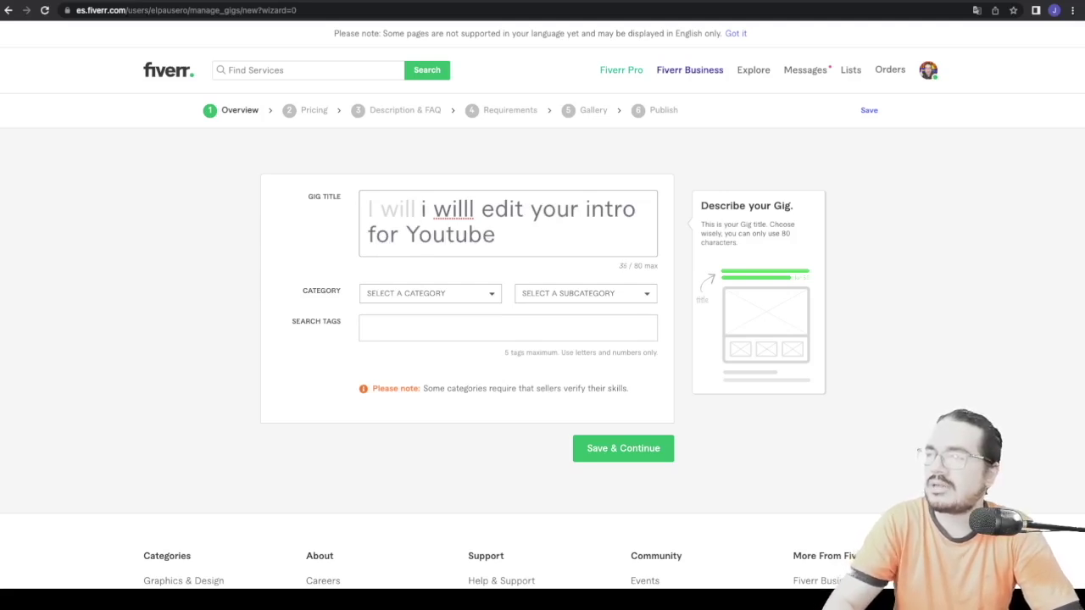
pyautogui.moveTo(480, 209); pyautogui.dragTo(422, 210)
pyautogui.press('BackSpace')
pyautogui.press('Delete')
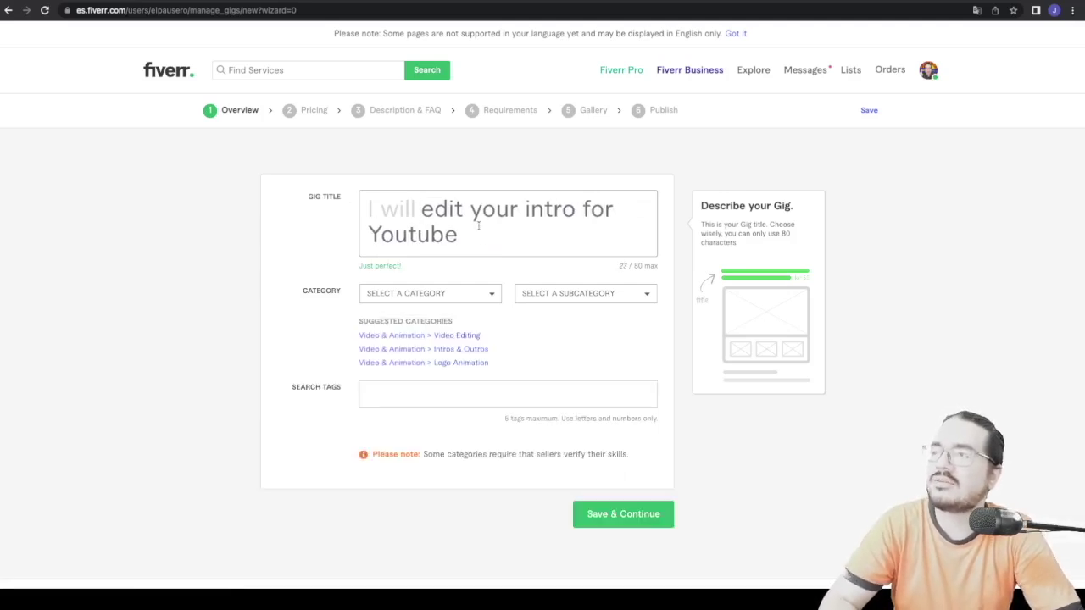
# Step: Assign the gig to the suggested category Video & Animation > Intros & Outros and set its type to YouTube channel intro
pyautogui.click(439, 351)
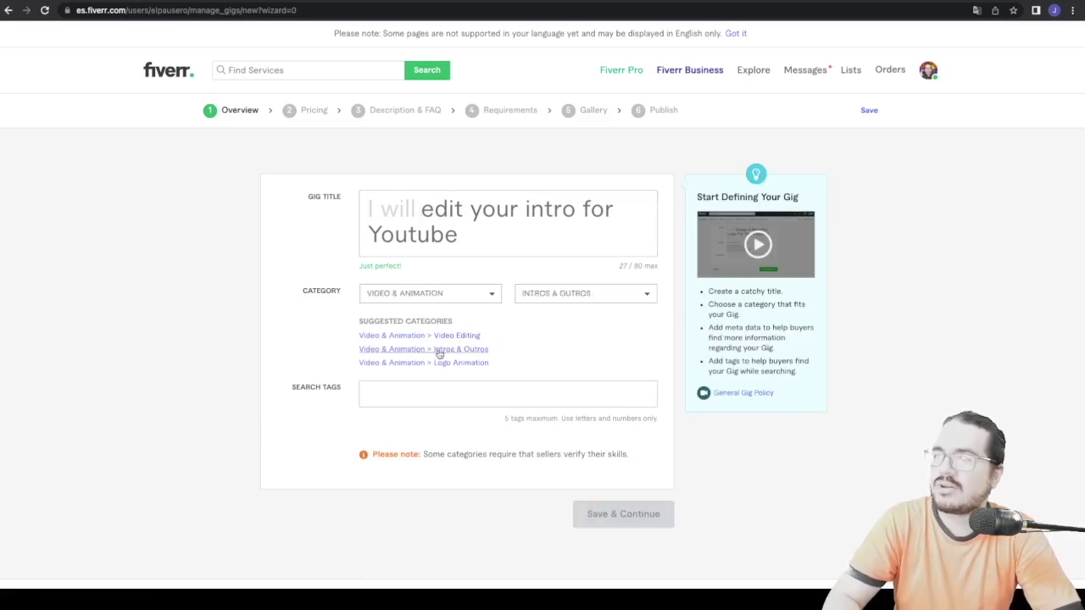
pyautogui.scroll(-2, 524, 335)
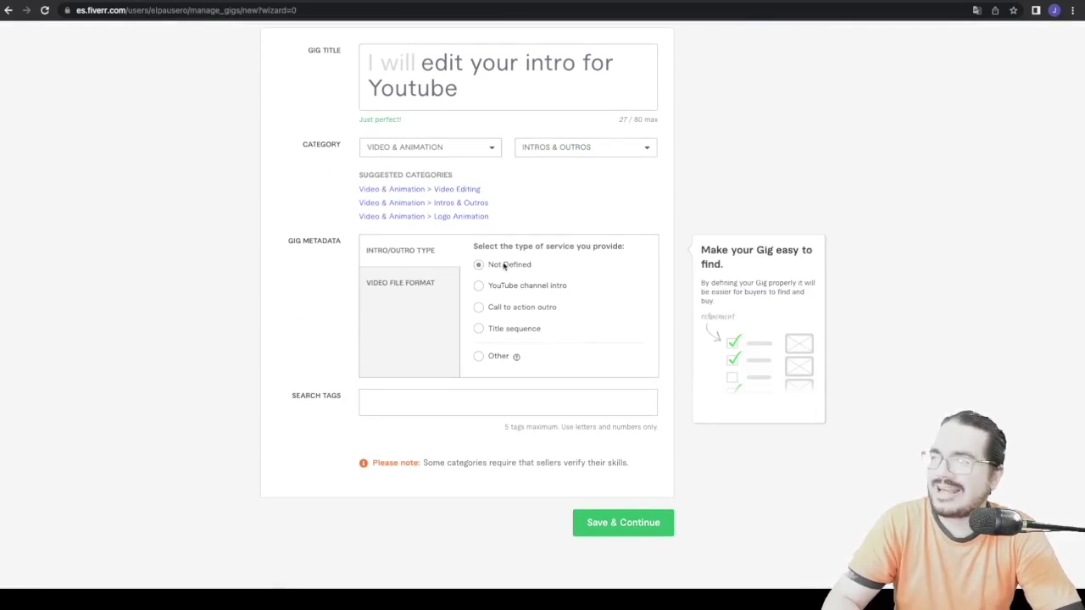
pyautogui.click(480, 286)
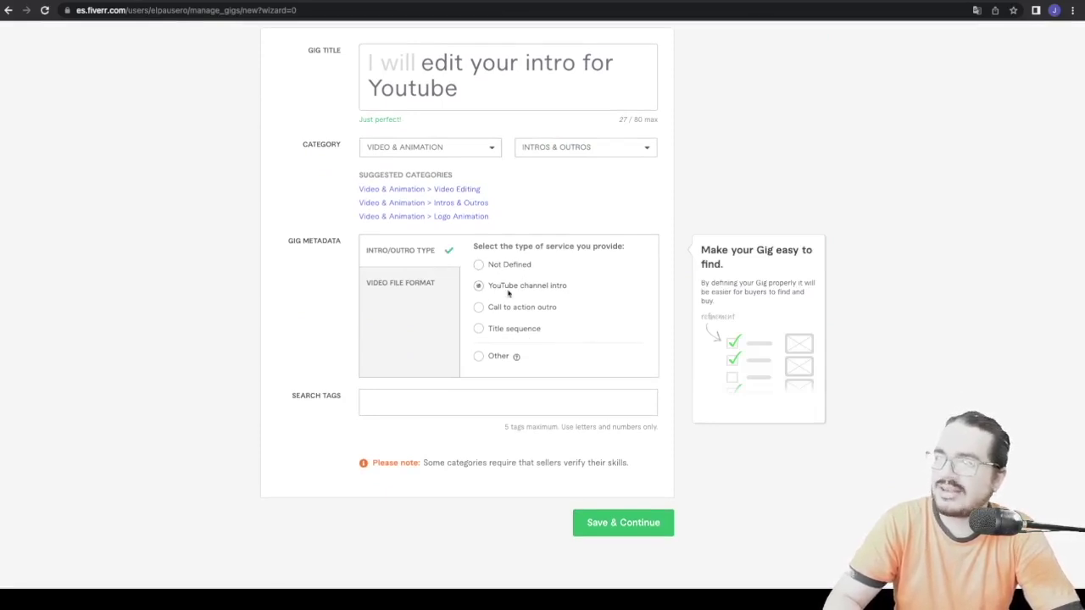
pyautogui.click(479, 309)
pyautogui.click(479, 286)
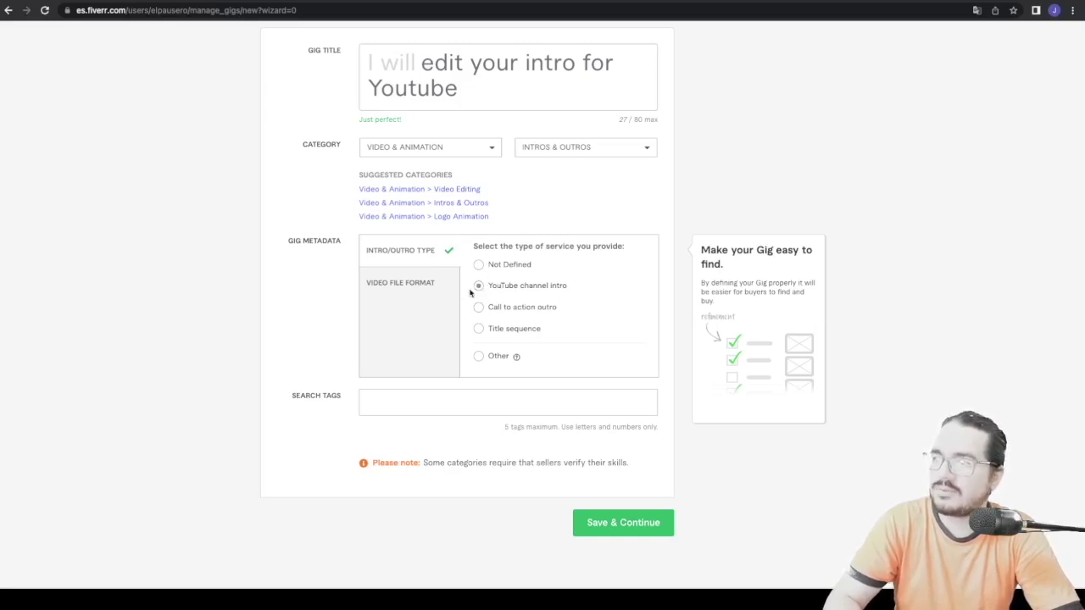
# Step: Offer MP4 as the video file format in the gig metadata
pyautogui.click(396, 285)
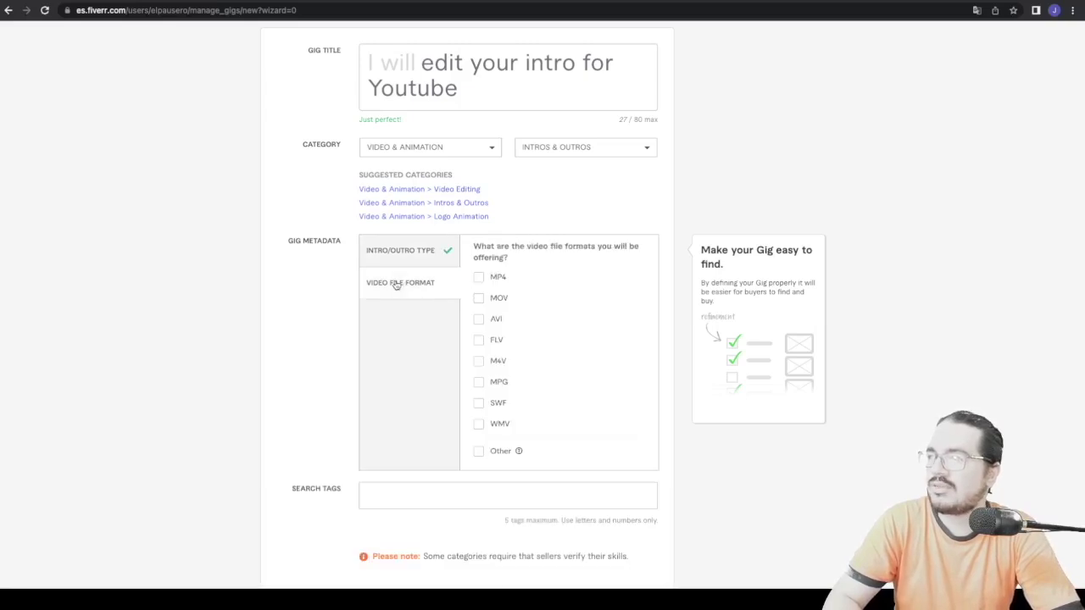
pyautogui.click(479, 278)
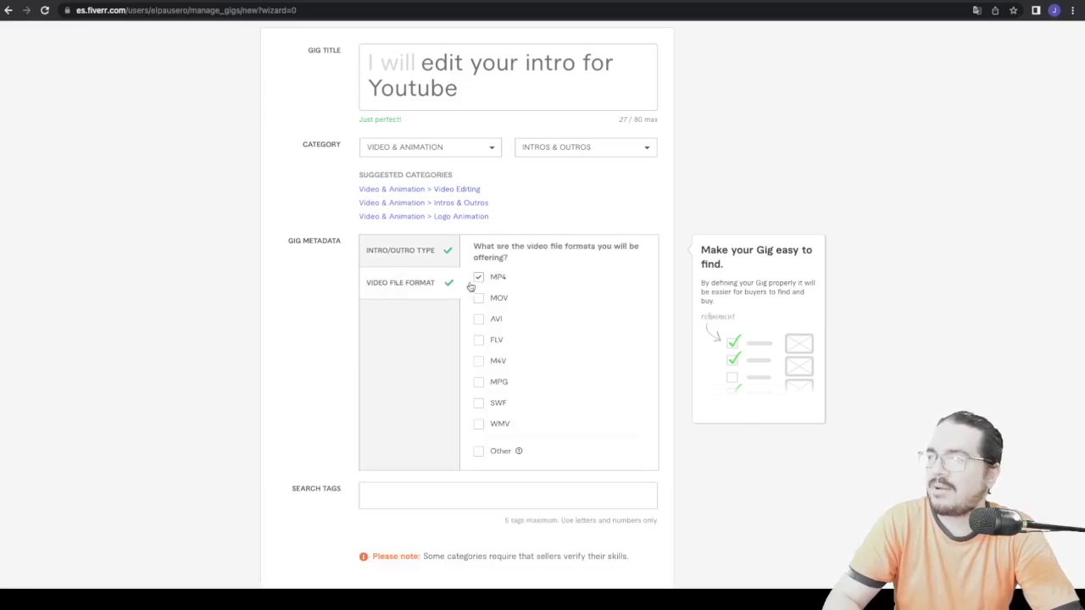
# Step: Add the search tags youtube, youtube intro, video intro, intro video and intro to the gig
pyautogui.scroll(-1, 410, 367)
pyautogui.scroll(1, 410, 367)
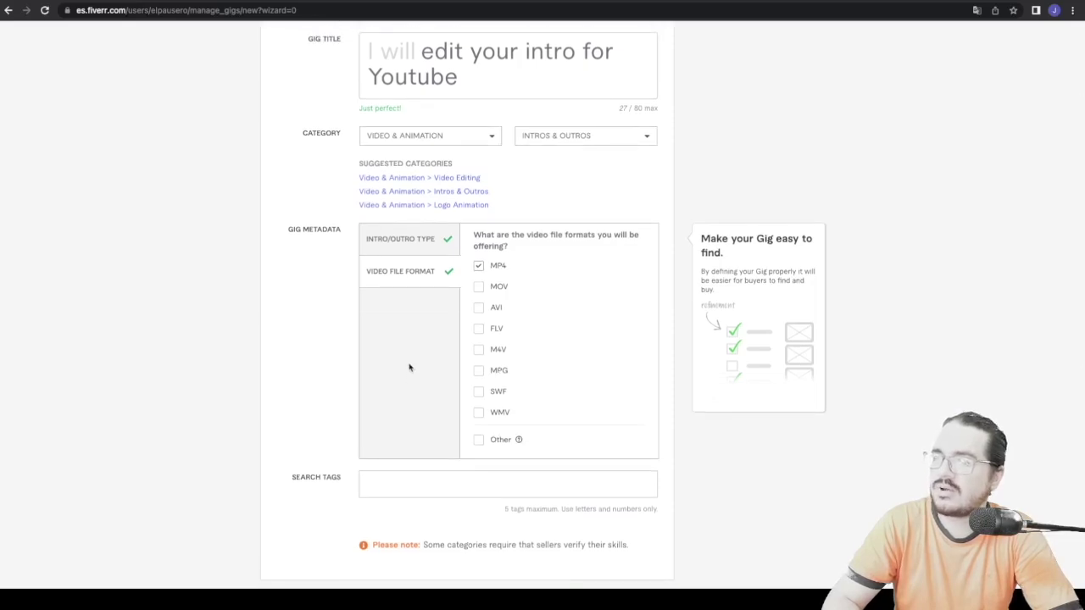
pyautogui.scroll(-3, 410, 367)
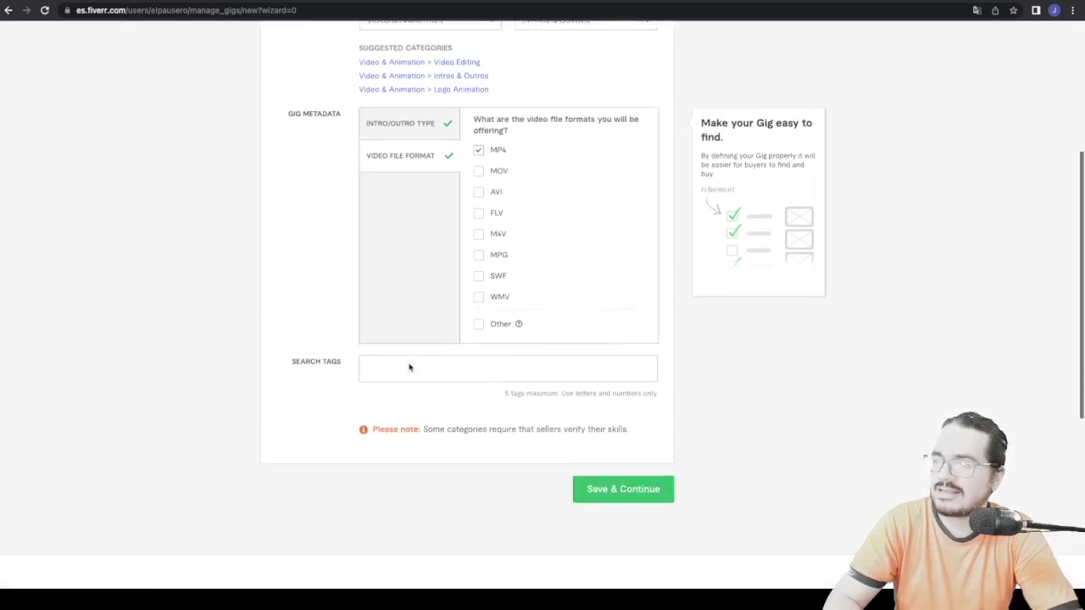
pyautogui.click(401, 364)
pyautogui.write('youtube')
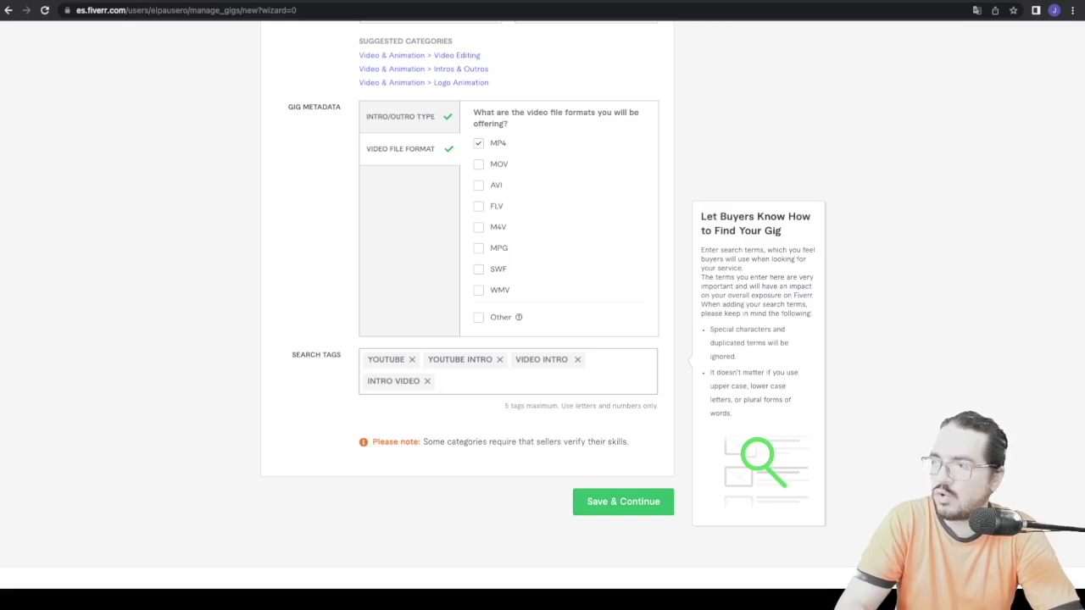
pyautogui.write('intro')
pyautogui.press('Return')
pyautogui.click(394, 447)
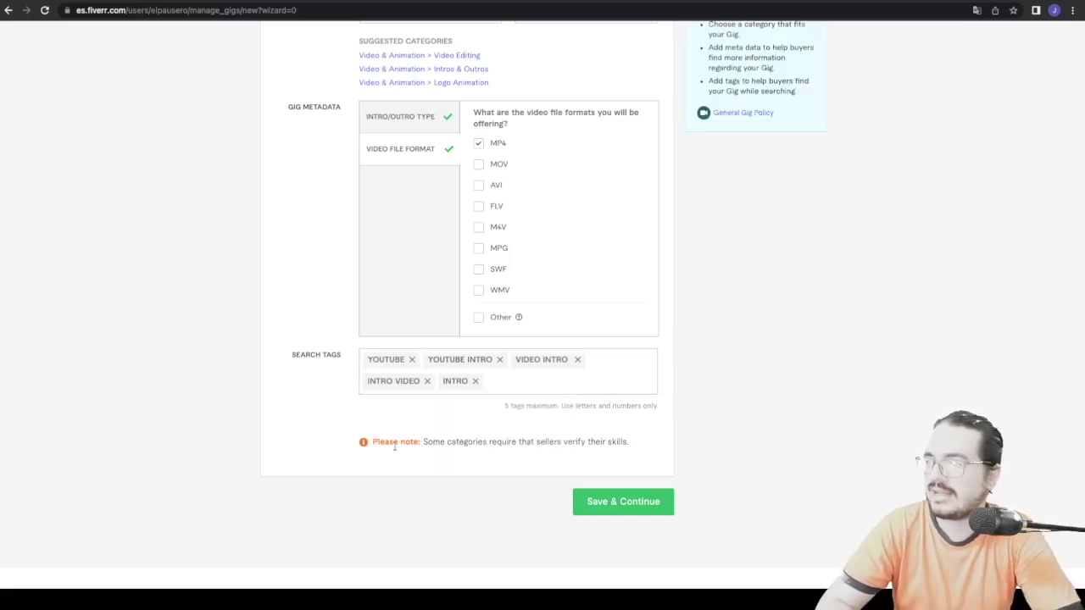
# Step: Save the gig overview and continue to the pricing stage
pyautogui.click(607, 504)
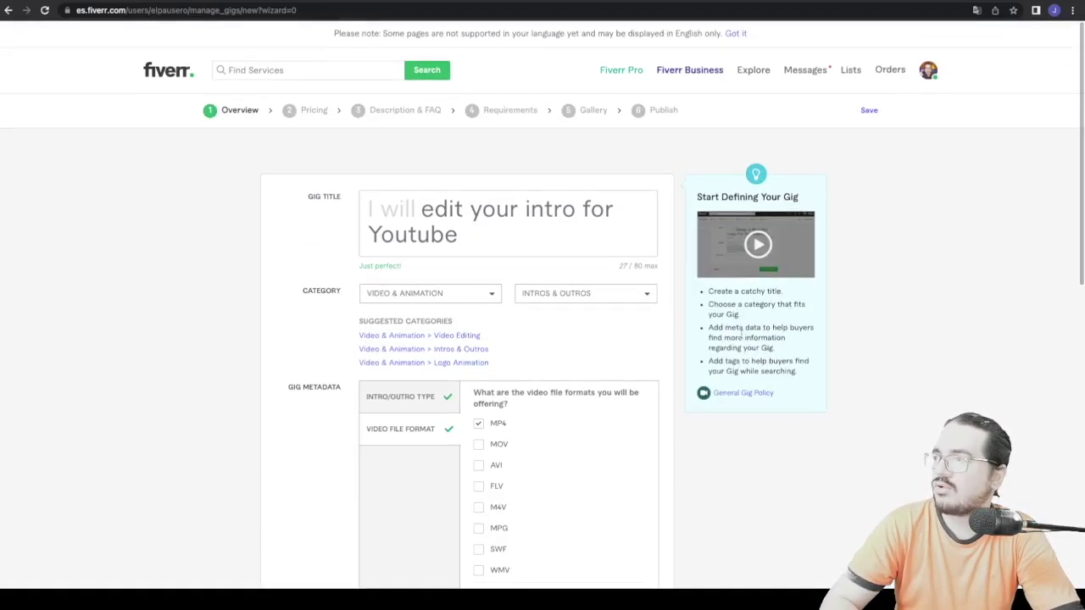
pyautogui.scroll(-5, 668, 378)
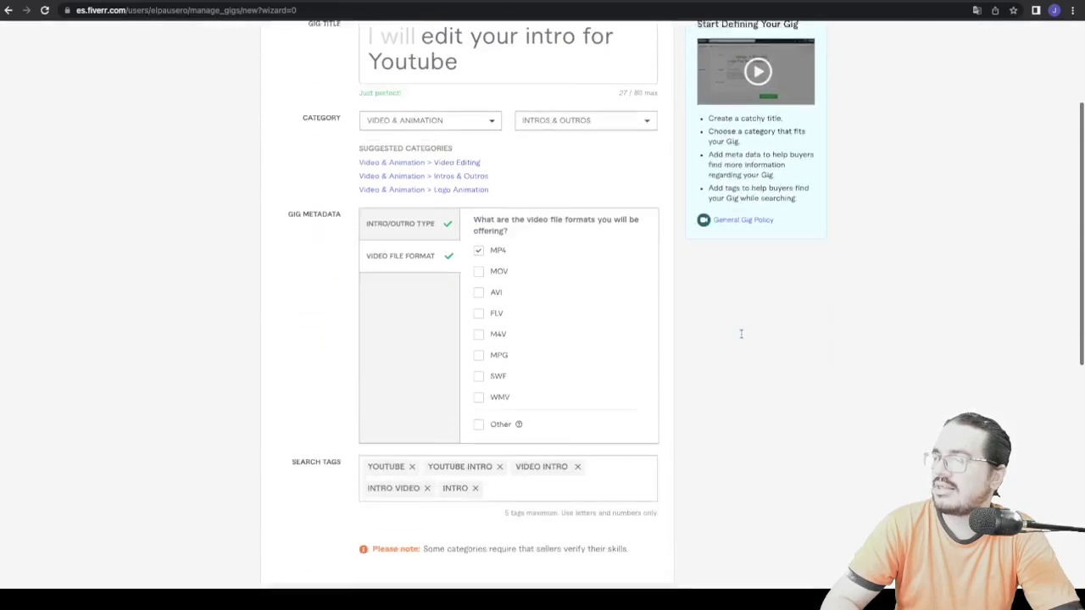
pyautogui.click(636, 383)
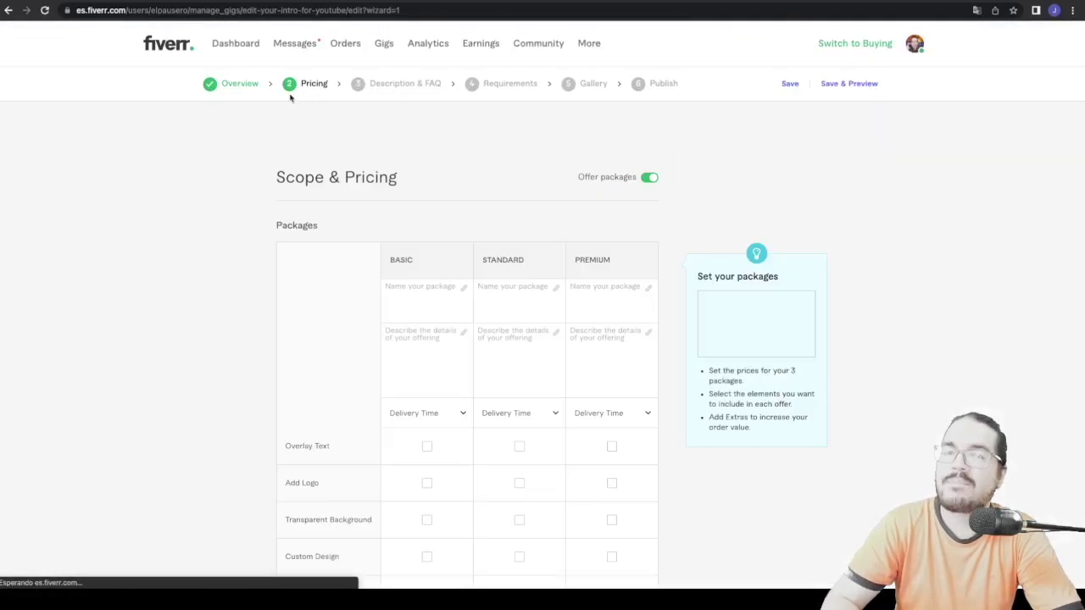
# Step: Name the Basic package "Basic Intro" and describe it as "I will send u a basic intro about the theme of your channel."
pyautogui.scroll(-5, 527, 225)
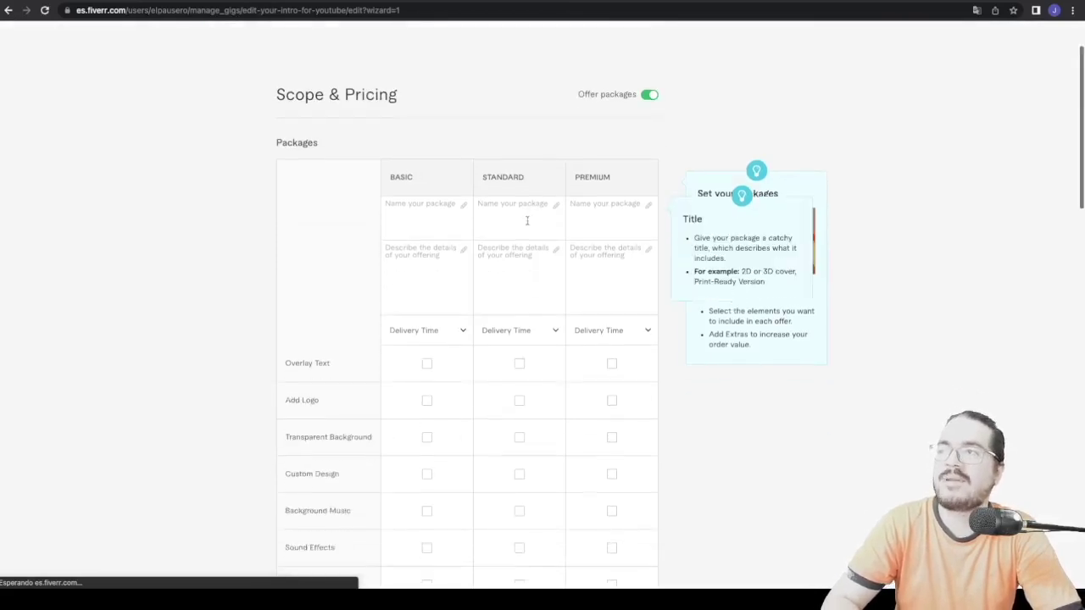
pyautogui.scroll(-9, 528, 225)
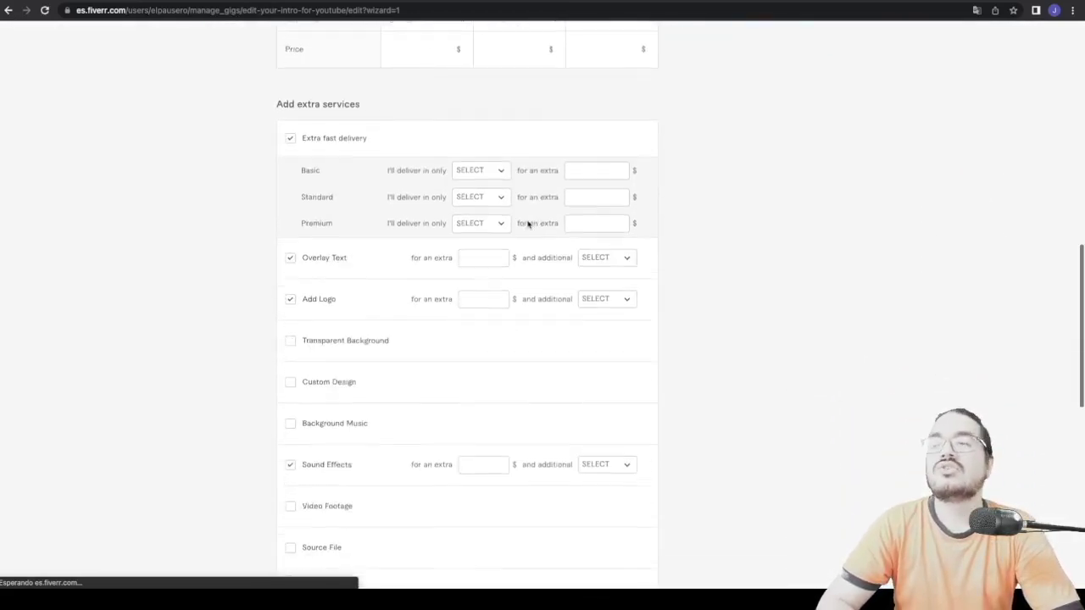
pyautogui.scroll(15, 527, 223)
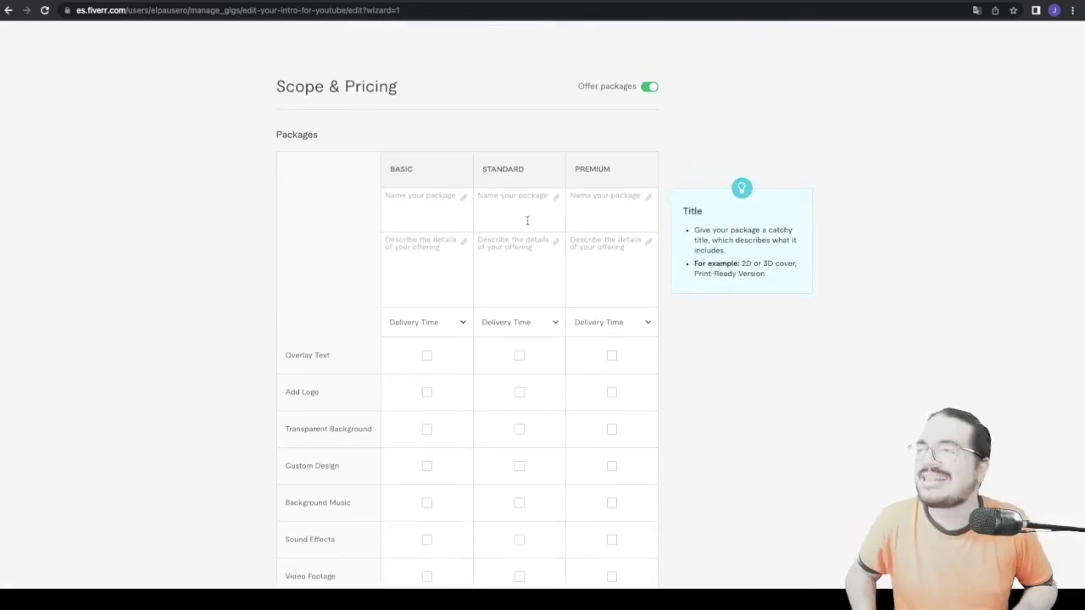
pyautogui.click(422, 197)
pyautogui.write('Intro basica')
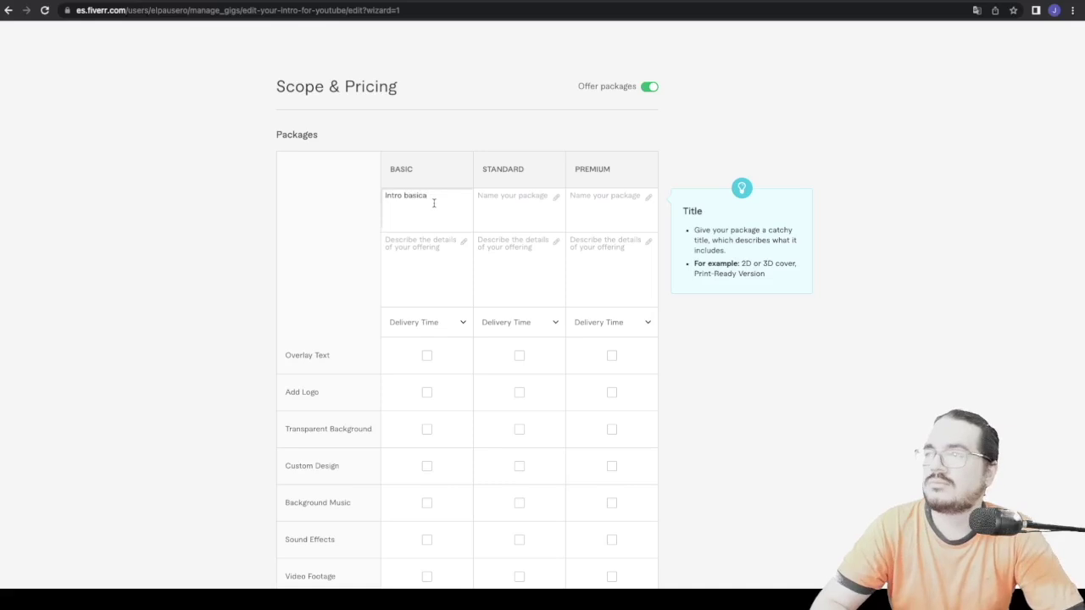
pyautogui.click(423, 242)
pyautogui.scroll(-1, 425, 244)
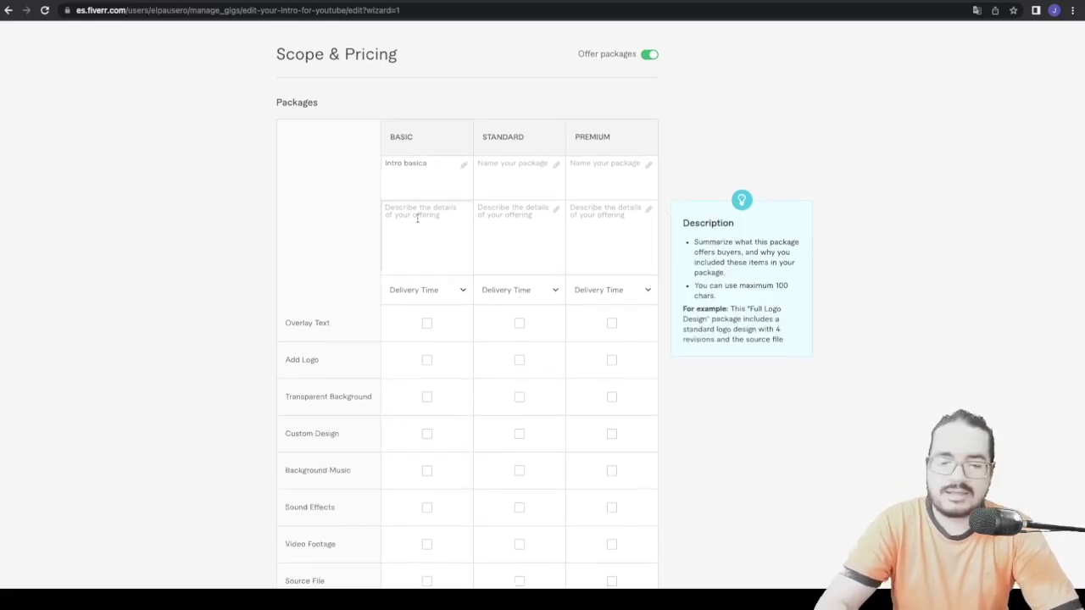
pyautogui.write('Te mandare una intro')
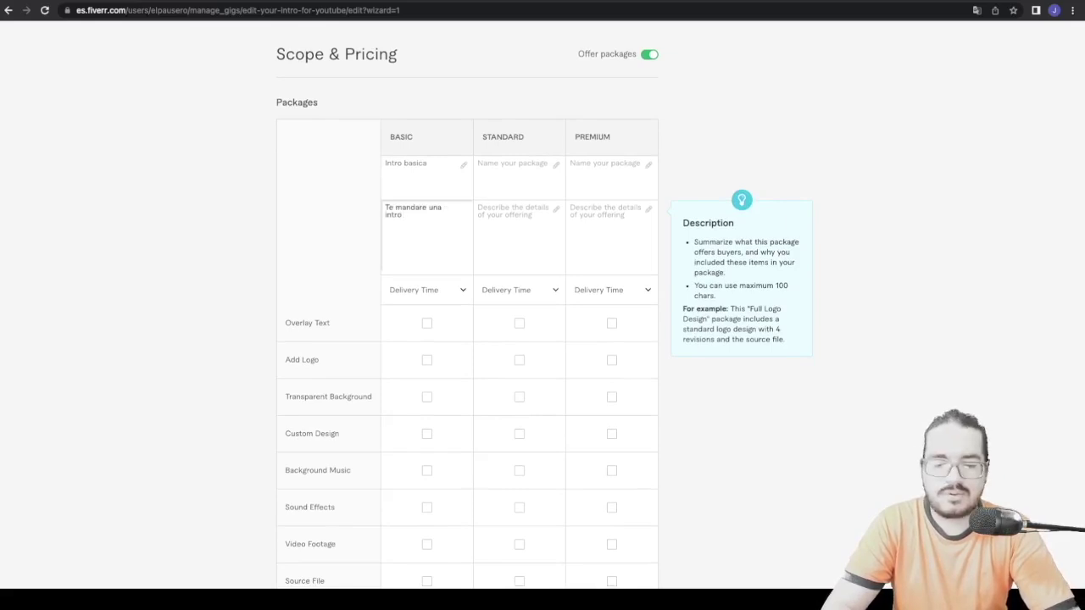
pyautogui.write(' basica relacionada con el tema que me pidas.')
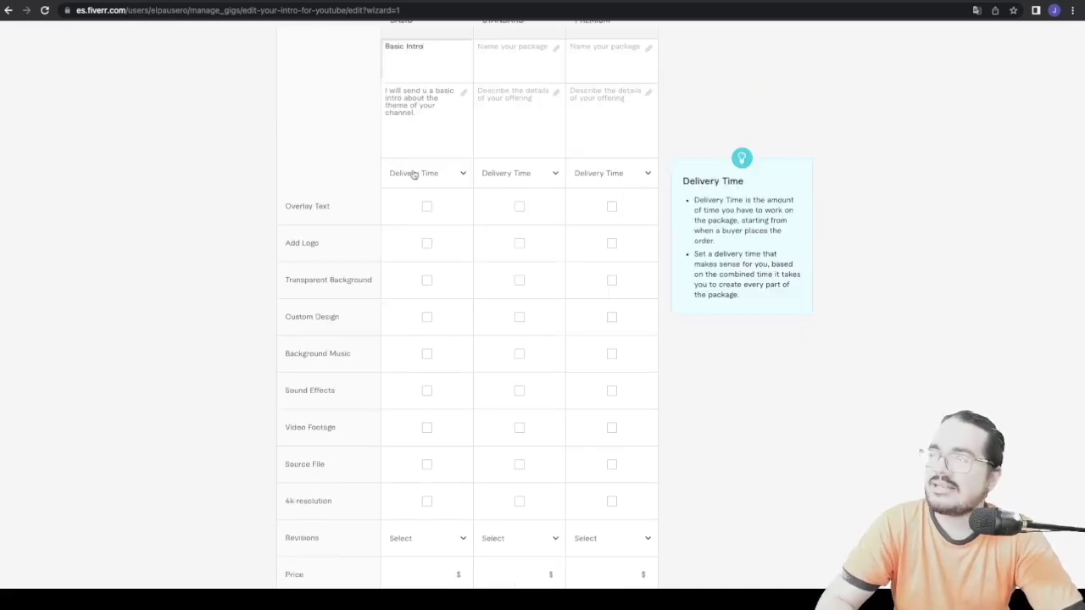
# Step: Set the Basic package's delivery time to 1 day
pyautogui.click(414, 174)
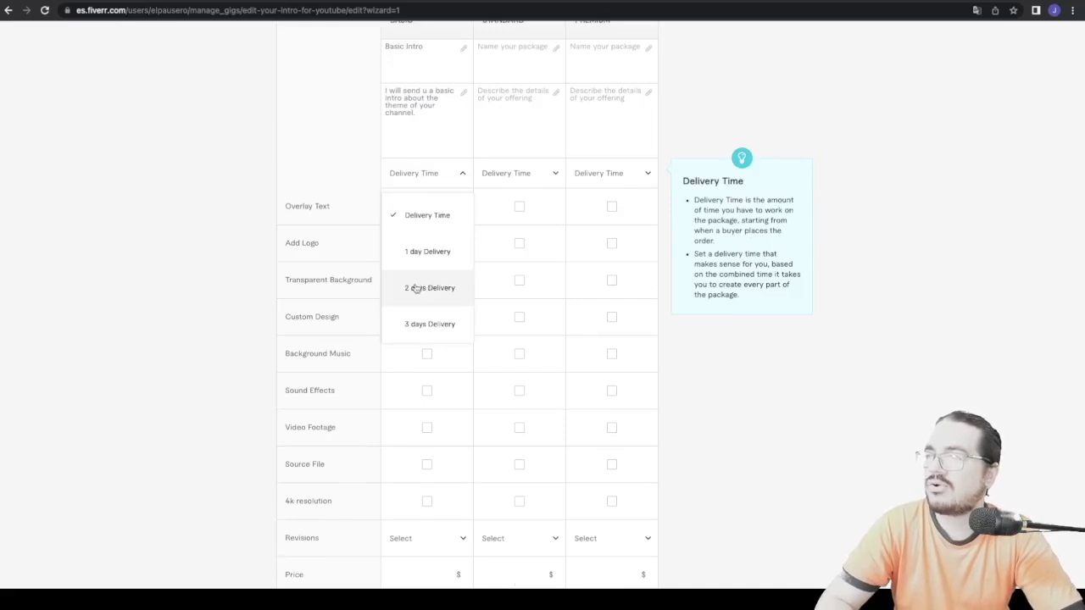
pyautogui.click(426, 252)
pyautogui.scroll(1, 447, 212)
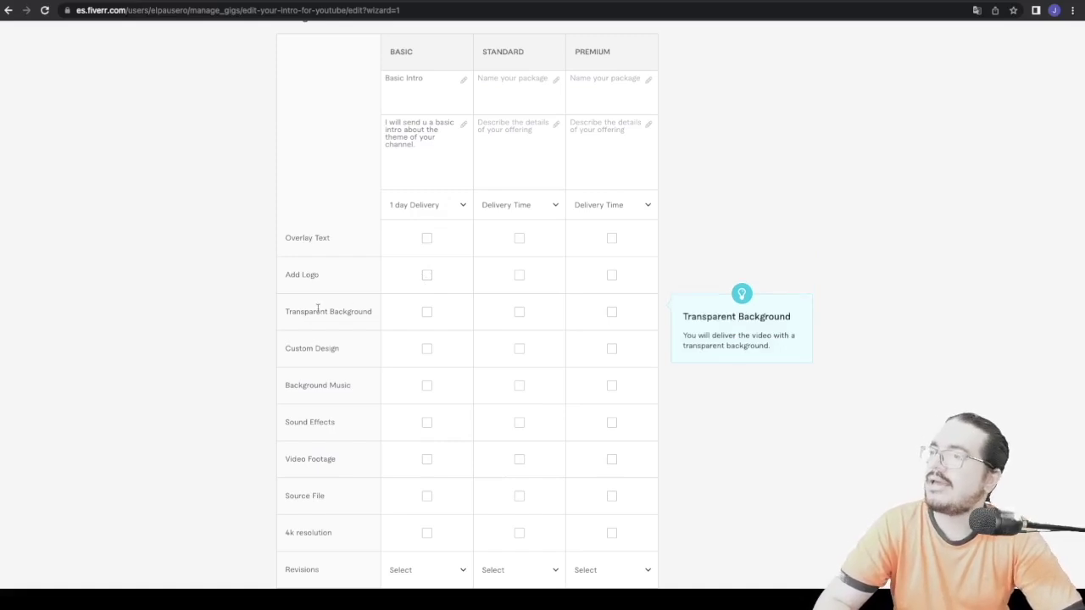
# Step: Set the Basic package's revisions to 0 and its price to $5
pyautogui.scroll(-1, 438, 312)
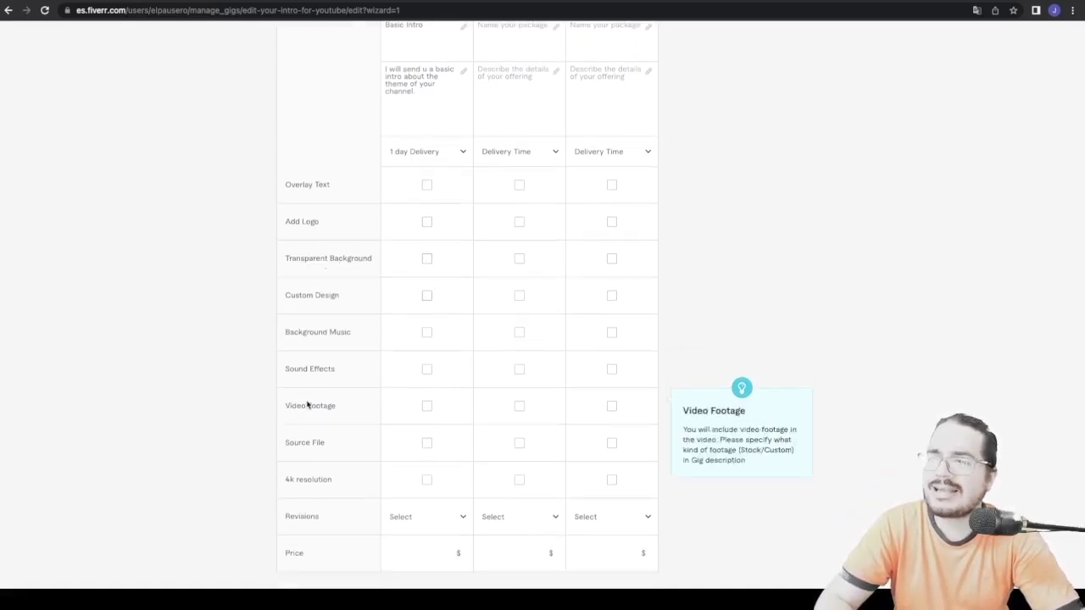
pyautogui.scroll(-1, 345, 390)
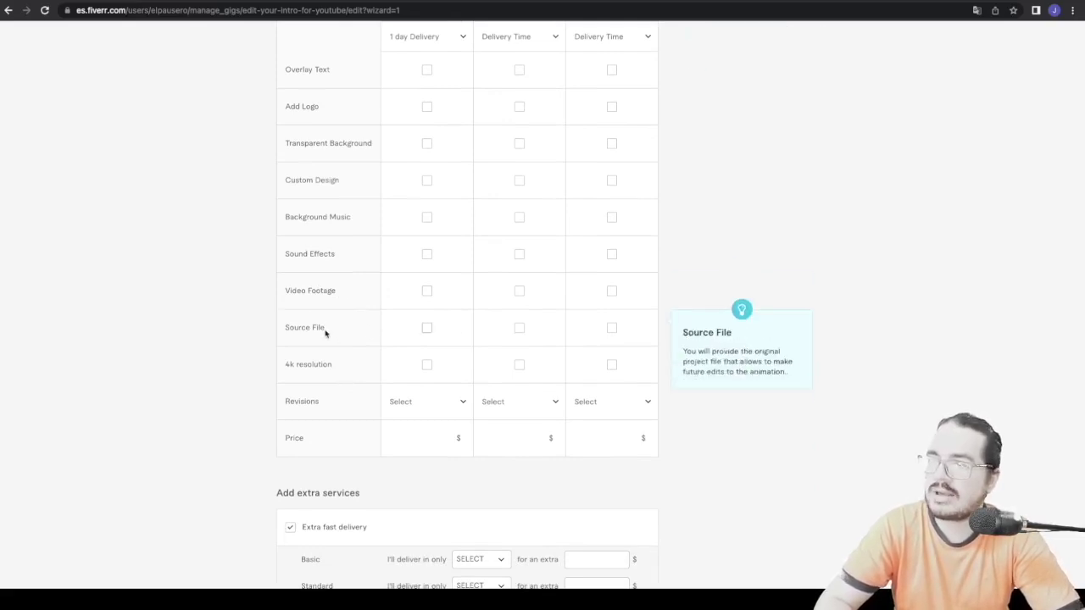
pyautogui.scroll(-1, 334, 327)
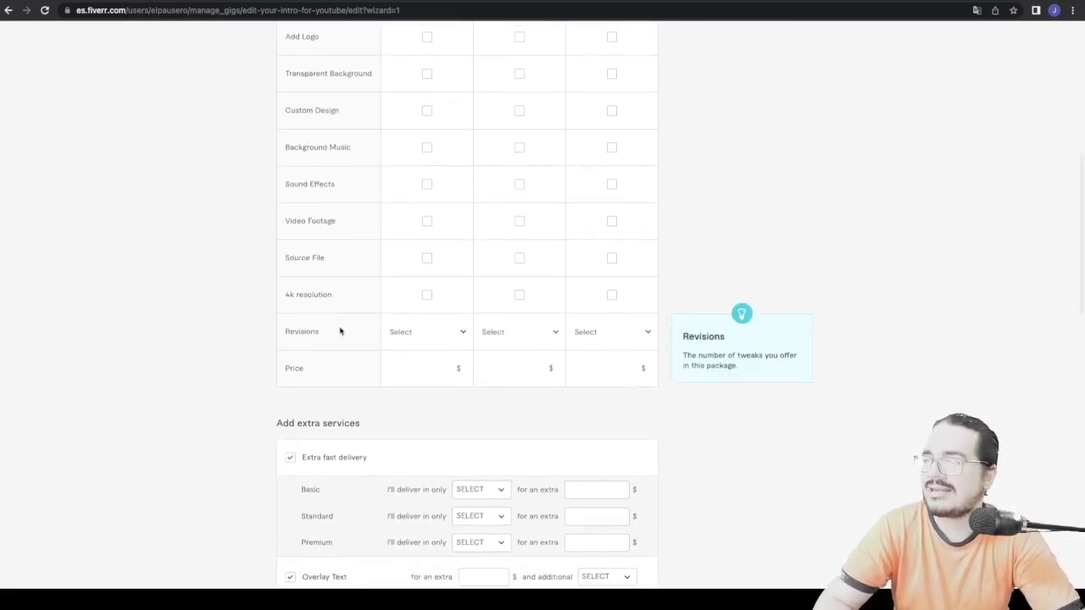
pyautogui.click(443, 336)
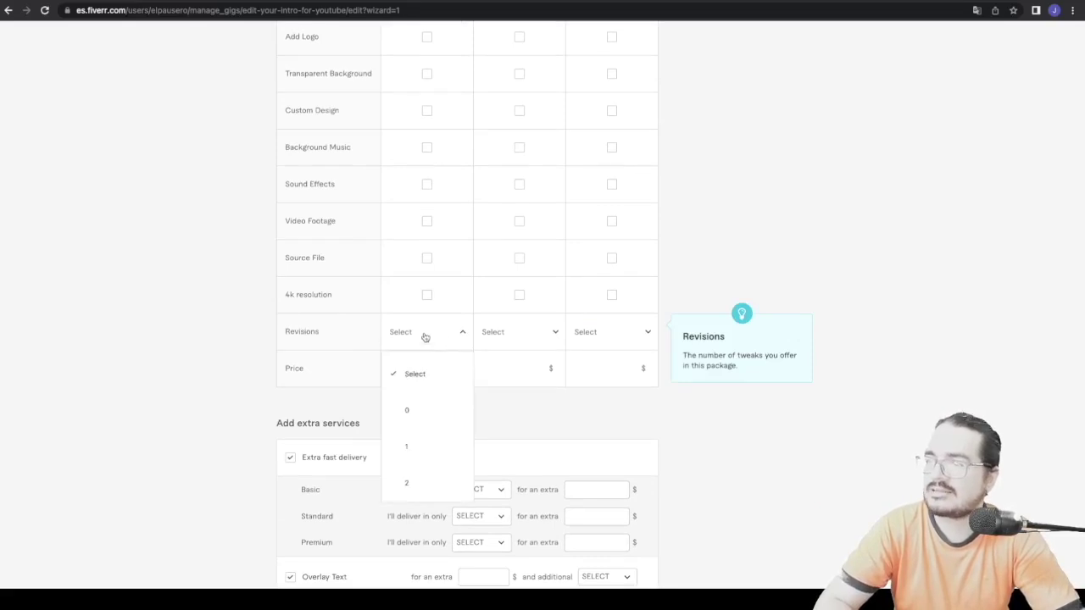
pyautogui.click(409, 415)
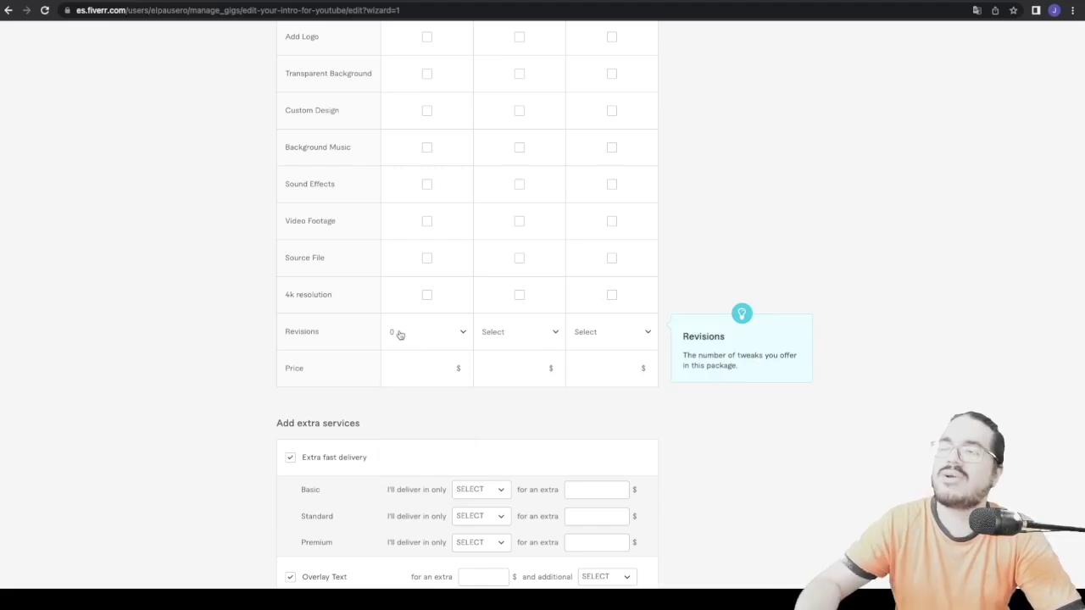
pyautogui.click(443, 368)
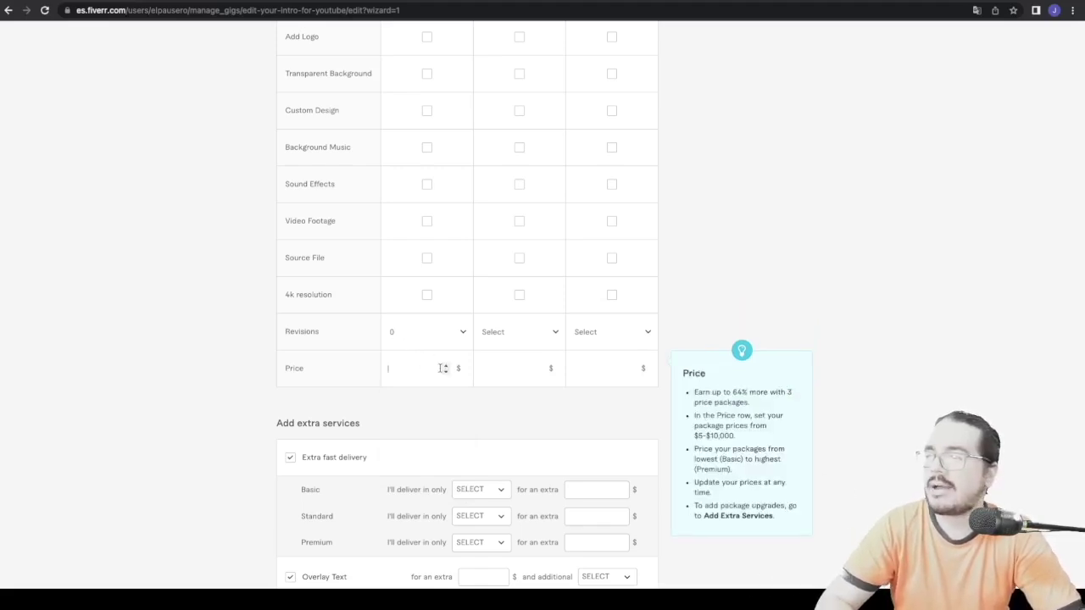
pyautogui.click(252, 402)
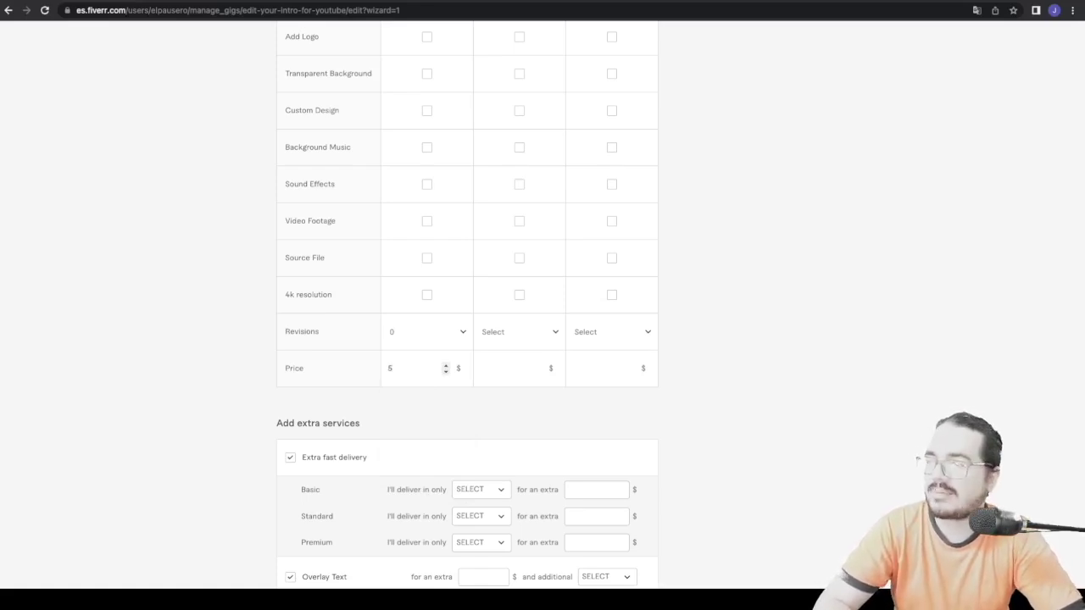
# Step: Disable the extra services Extra fast delivery, Overlay Text, Add Logo and Sound Effects
pyautogui.scroll(-3, 409, 424)
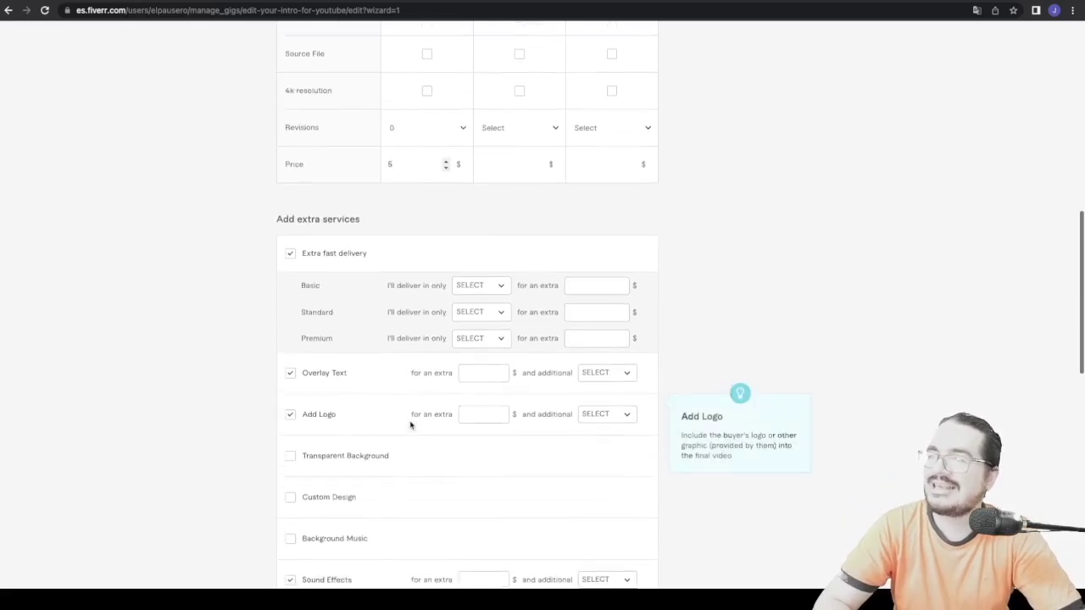
pyautogui.click(483, 284)
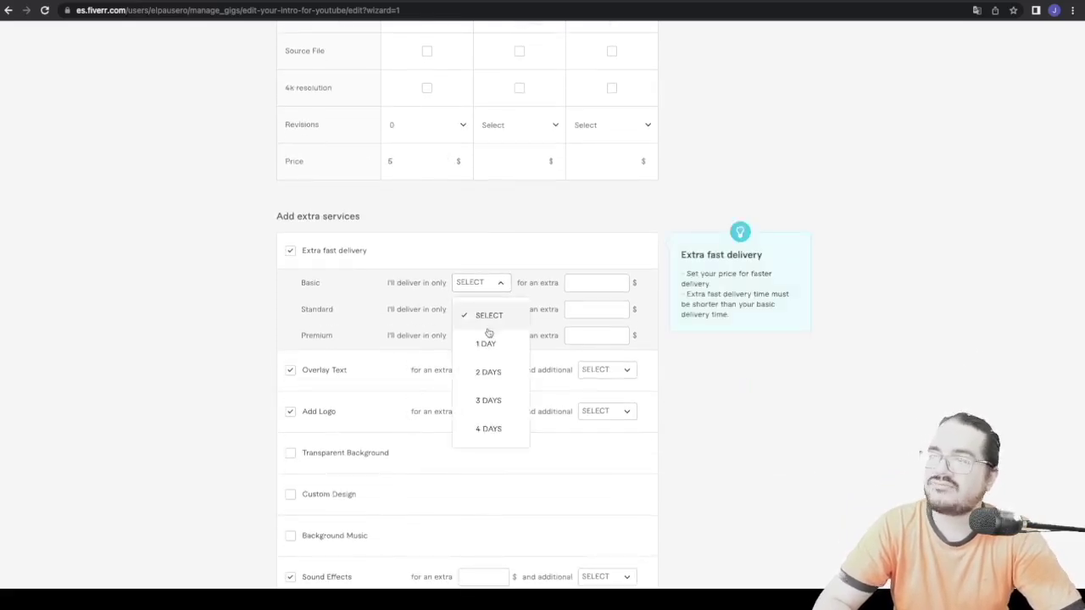
pyautogui.click(255, 280)
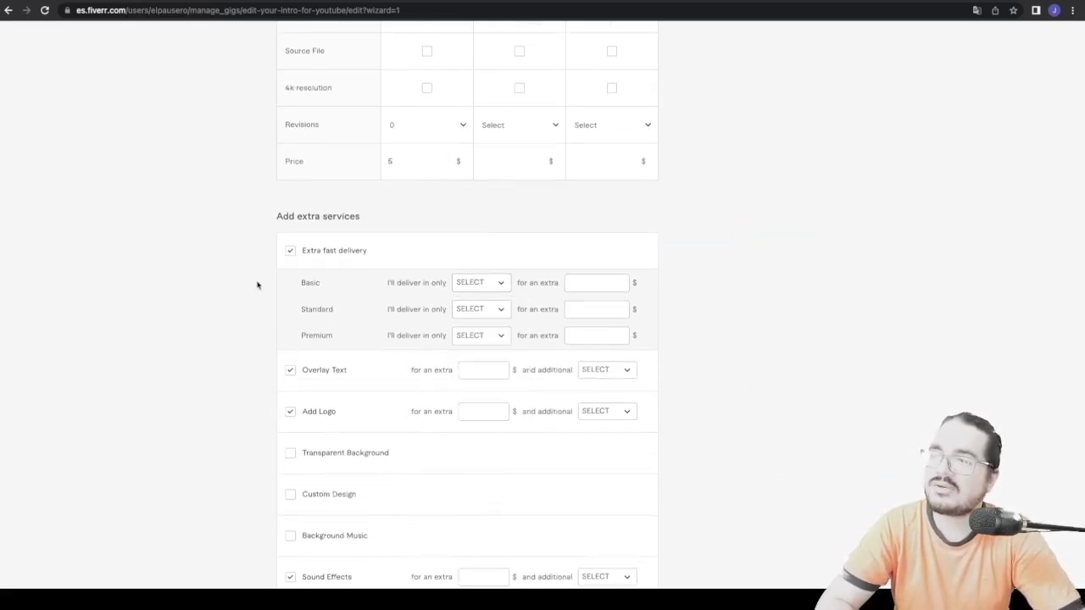
pyautogui.scroll(-2, 307, 327)
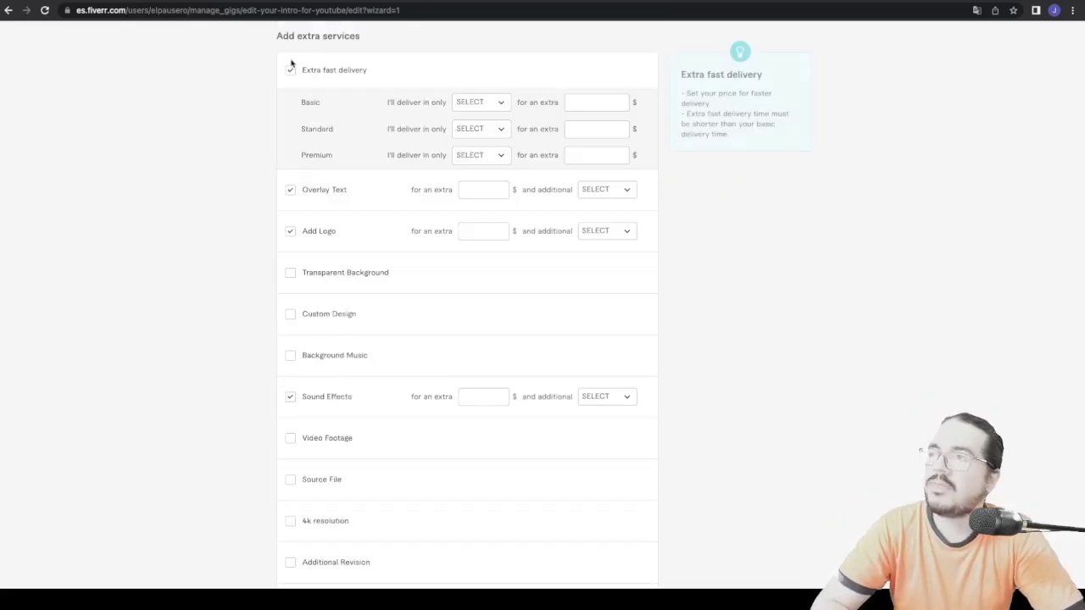
pyautogui.click(290, 70)
pyautogui.click(291, 109)
pyautogui.click(291, 150)
pyautogui.click(291, 316)
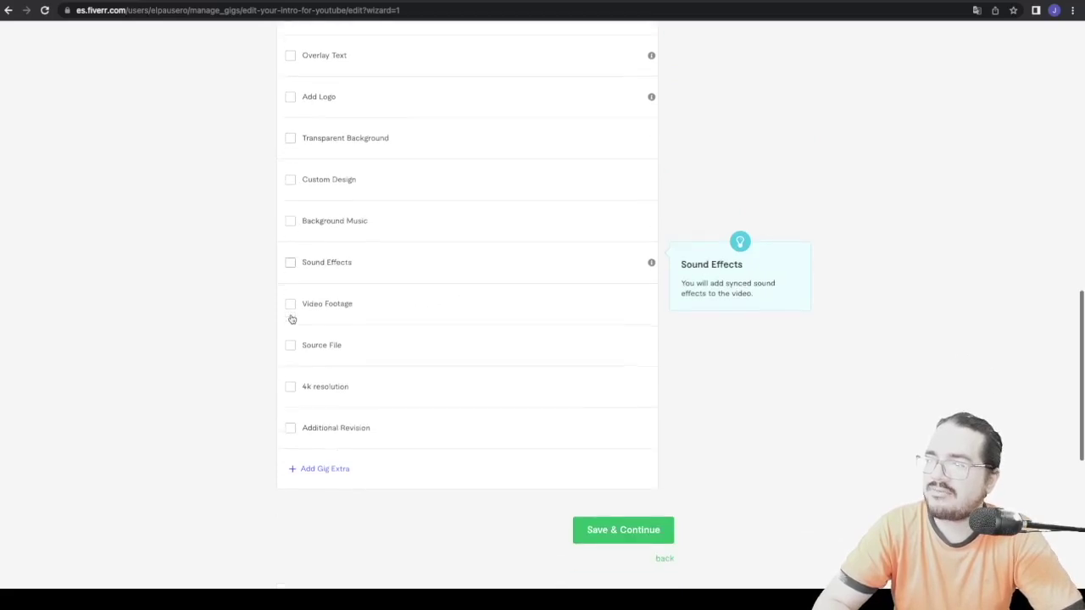
# Step: Turn off the multiple-package offer so the gig has only the Basic package
pyautogui.scroll(4, 291, 318)
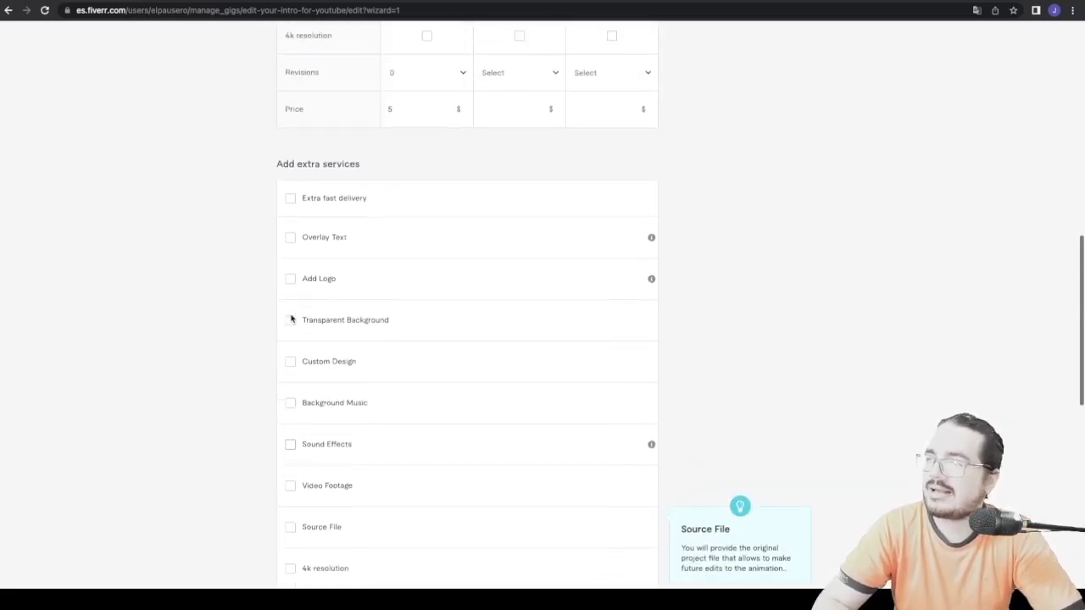
pyautogui.scroll(6, 291, 318)
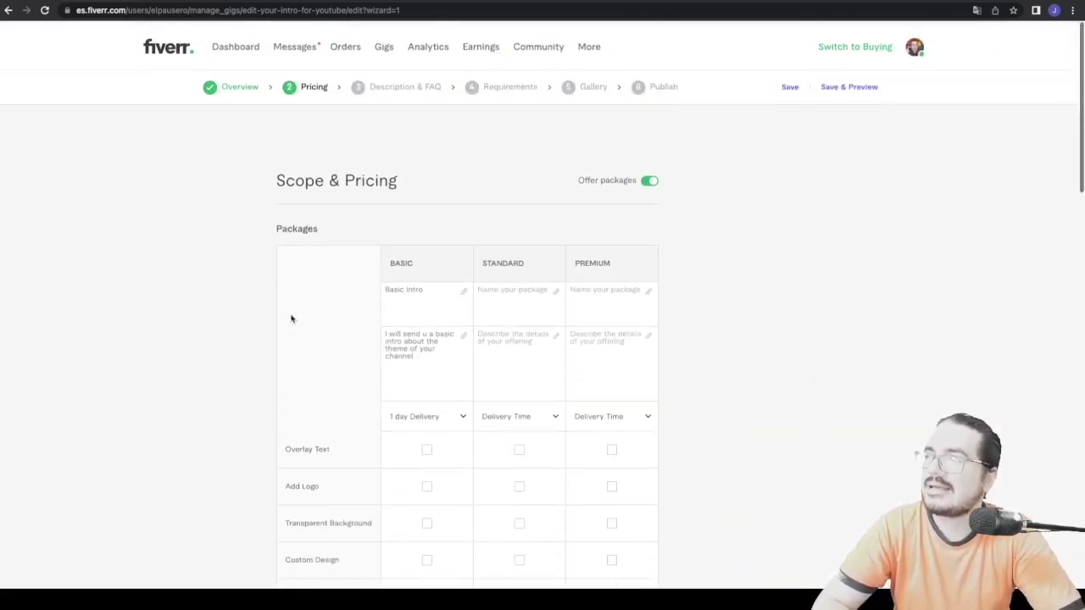
pyautogui.click(649, 179)
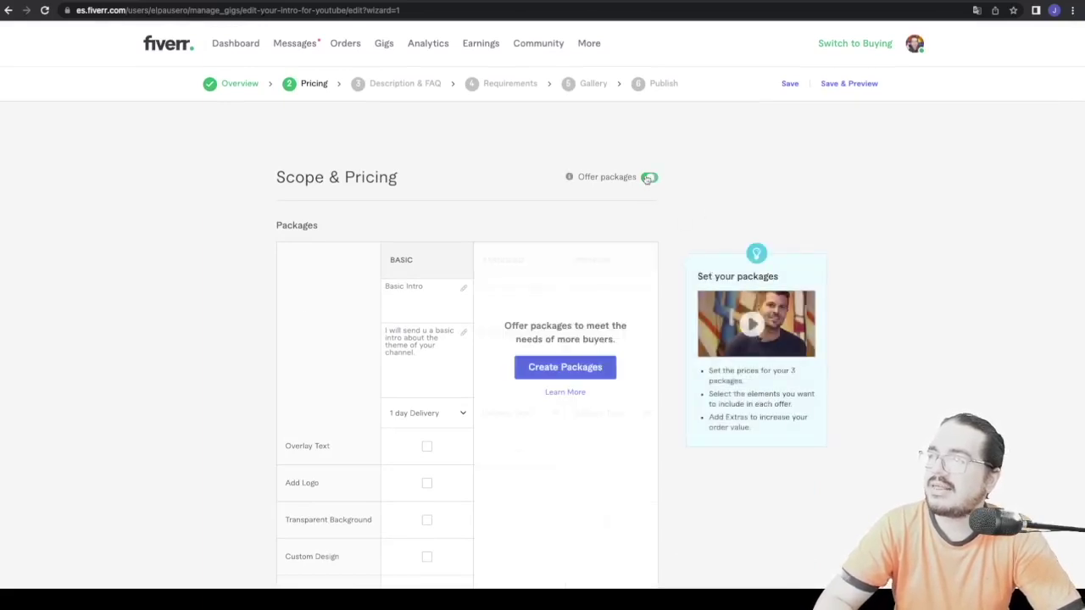
# Step: Save the gig's scope and pricing and continue to the Description & FAQ stage
pyautogui.scroll(-3, 480, 210)
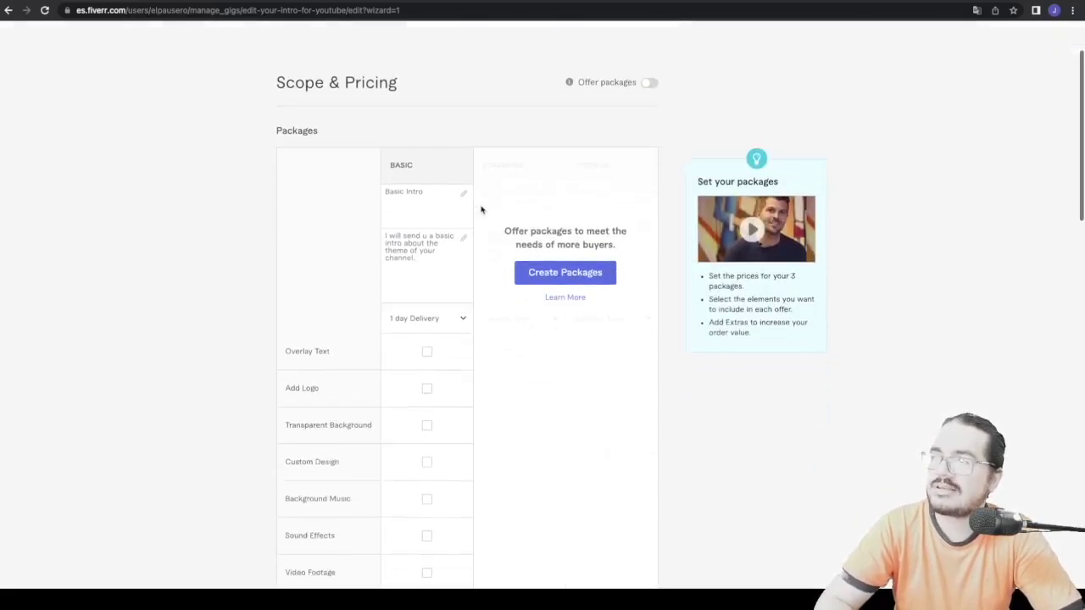
pyautogui.scroll(3, 411, 435)
pyautogui.scroll(-8, 411, 436)
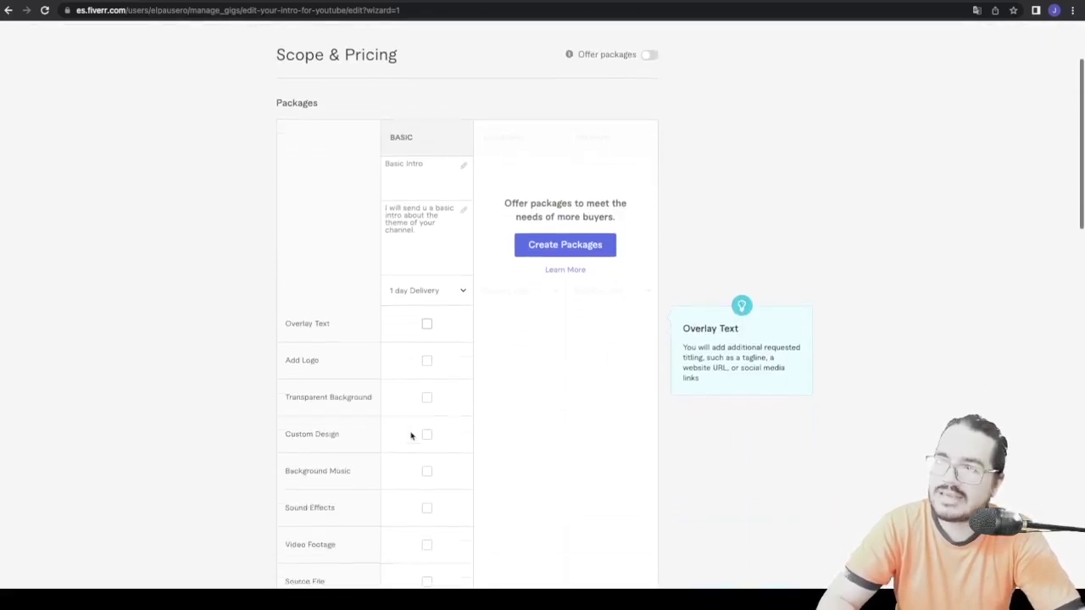
pyautogui.scroll(-8, 411, 436)
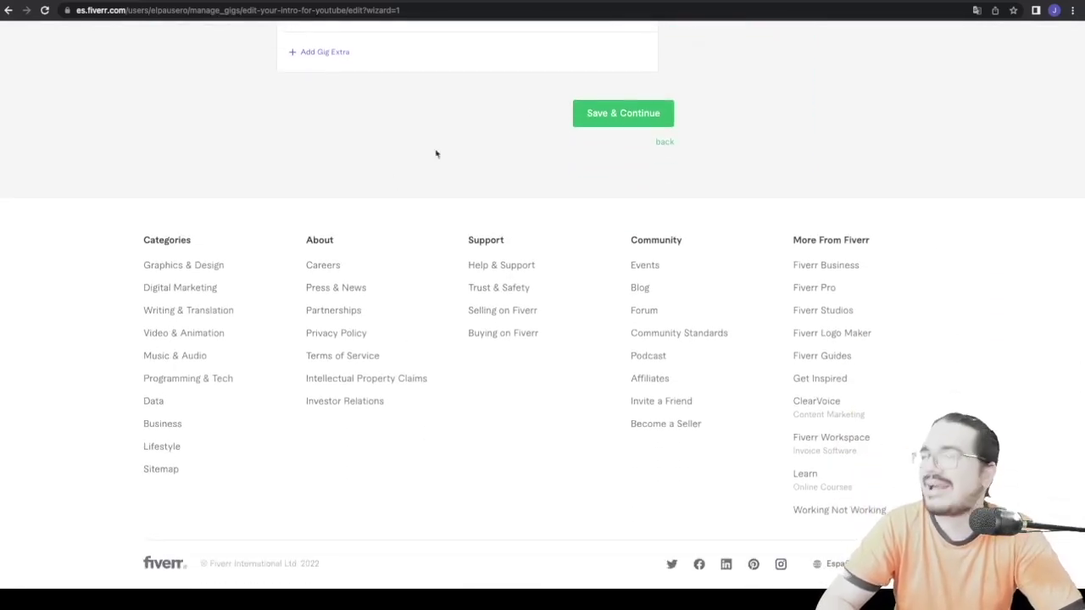
pyautogui.scroll(4, 486, 182)
pyautogui.scroll(-2, 576, 246)
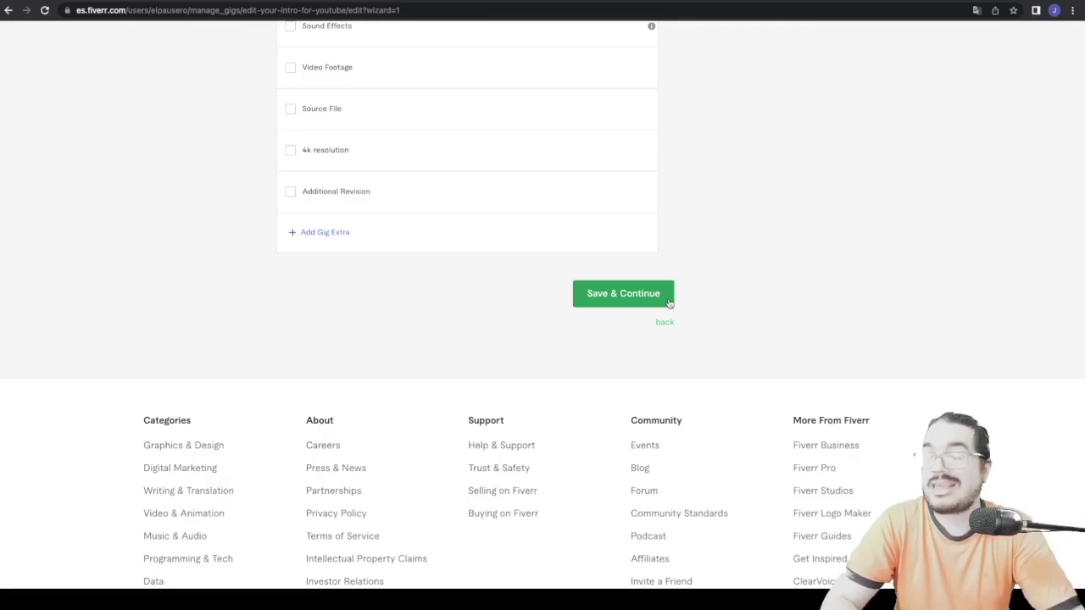
pyautogui.click(617, 296)
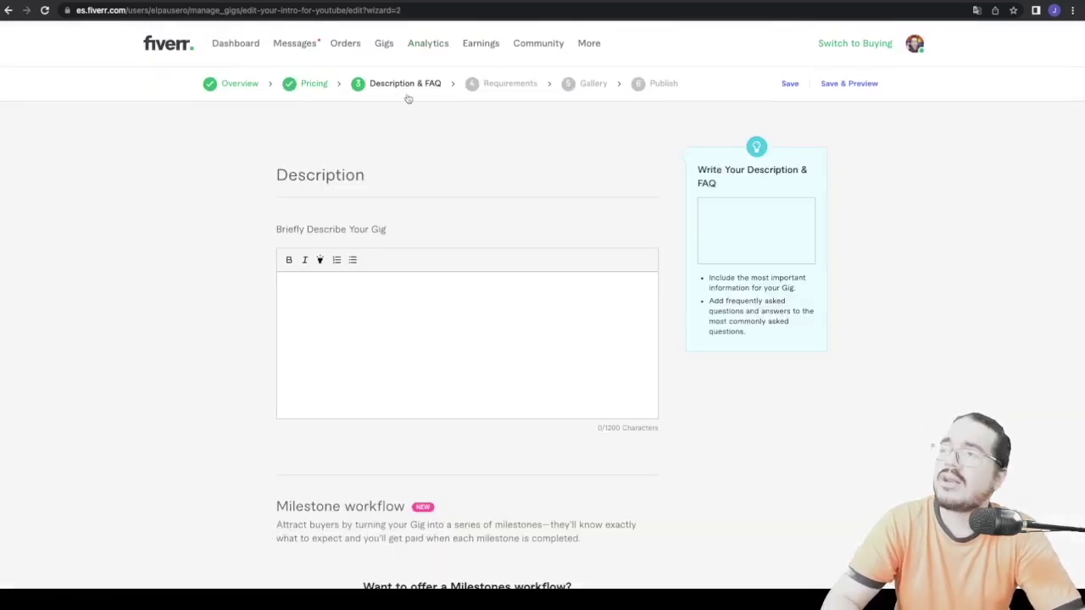
# Step: Enter the gig description "I will make a basic intro for your youtube channel, LOL." and try to save and continue without adding FAQs
pyautogui.moveTo(305, 217)
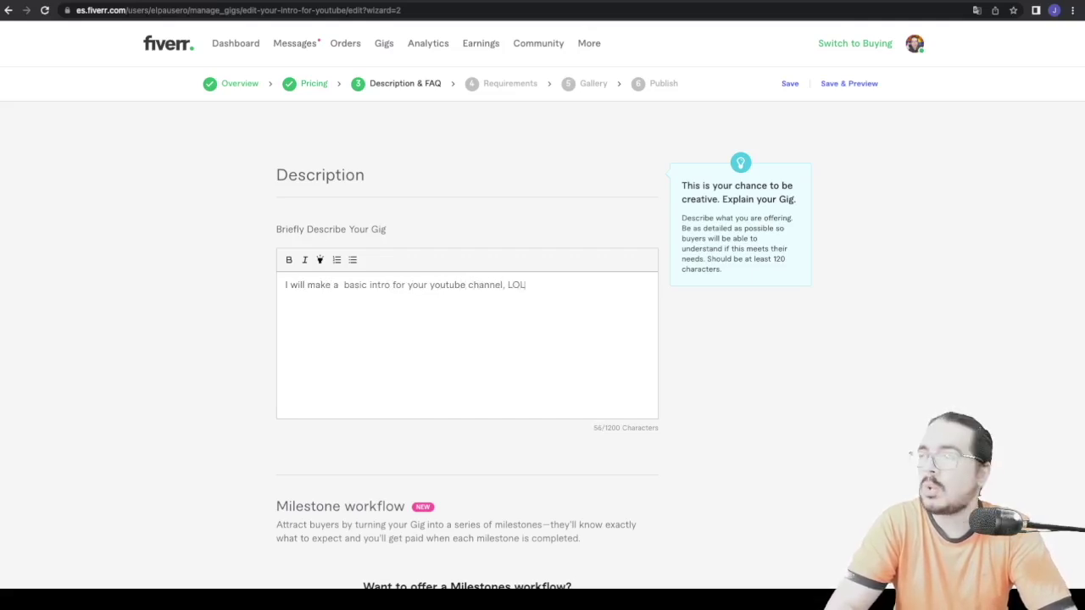
pyautogui.scroll(-5, 645, 384)
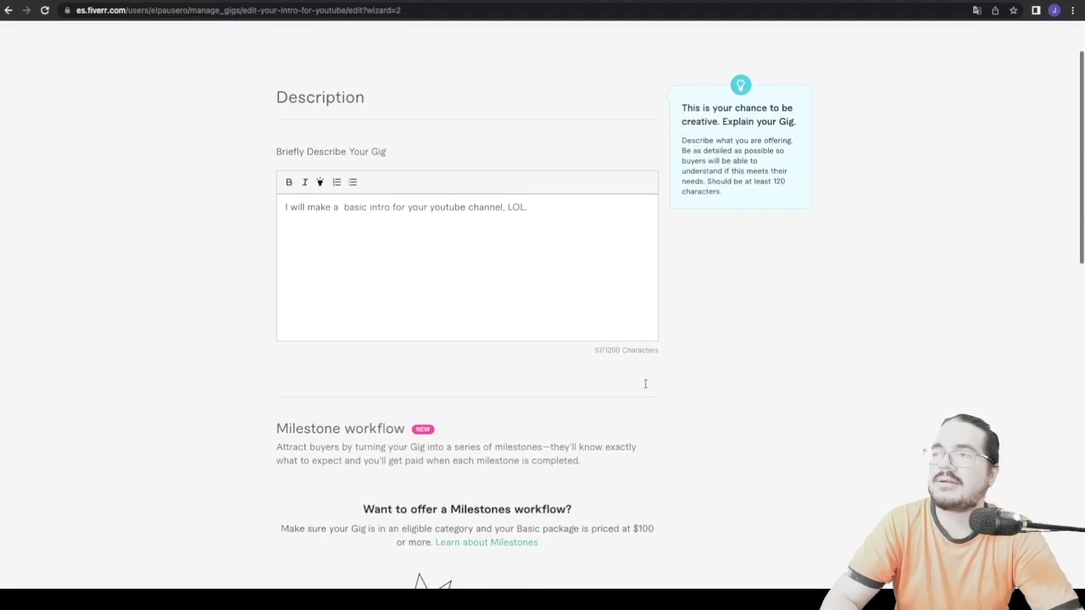
pyautogui.scroll(-7, 645, 387)
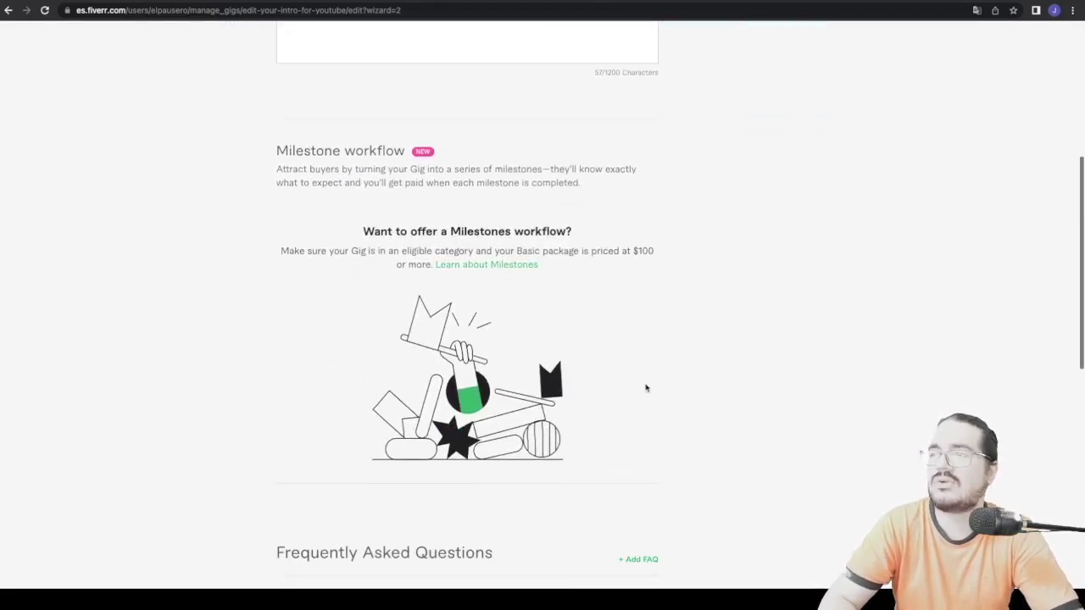
pyautogui.scroll(-2, 645, 387)
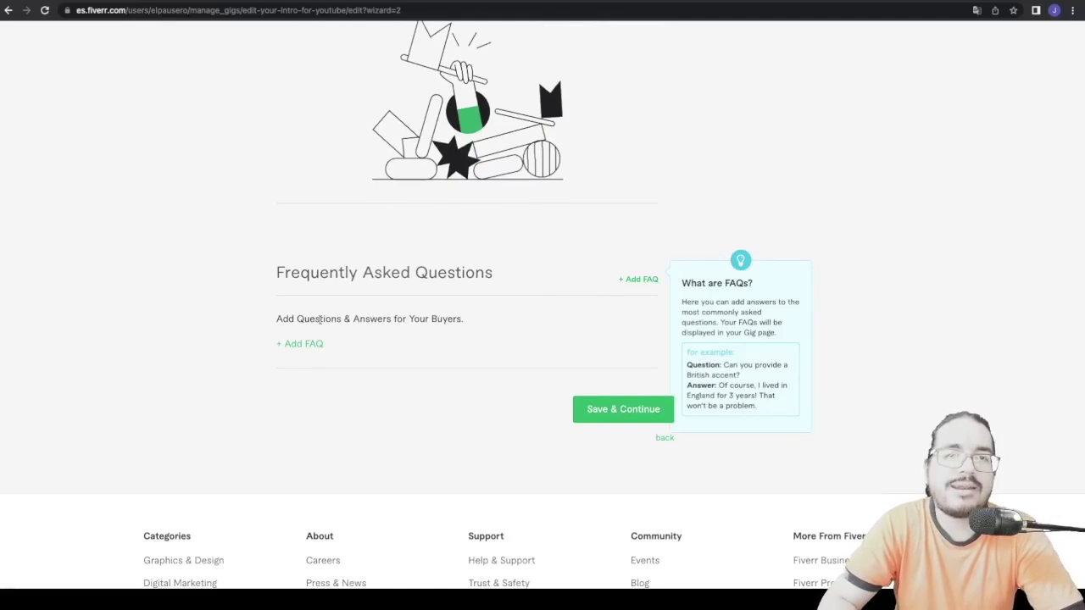
pyautogui.click(599, 415)
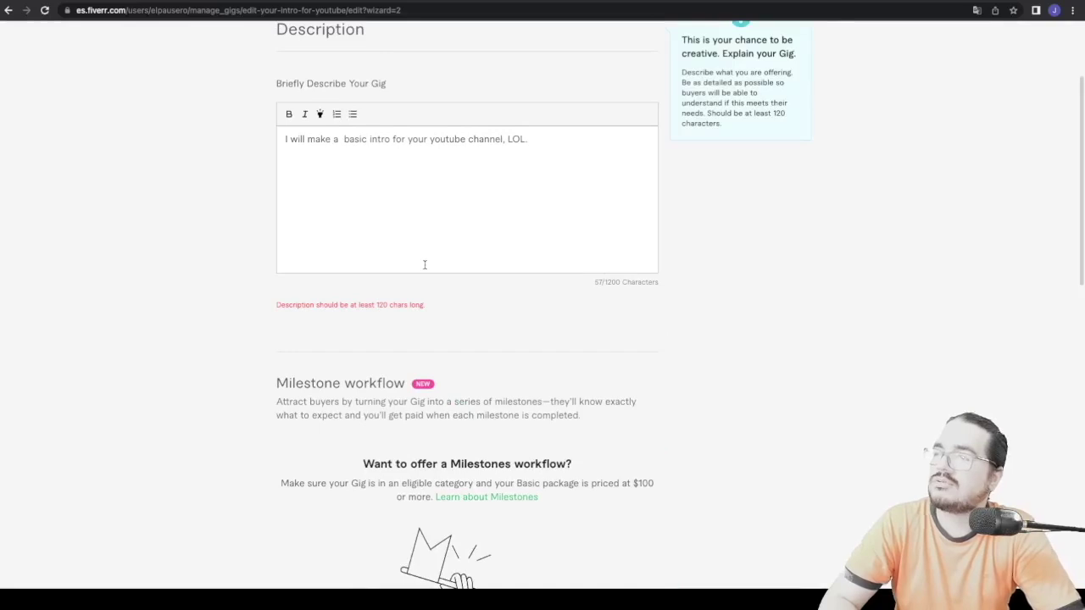
# Step: Extend the gig description with a second sentence starting "Using my own creati"
pyautogui.scroll(1, 505, 201)
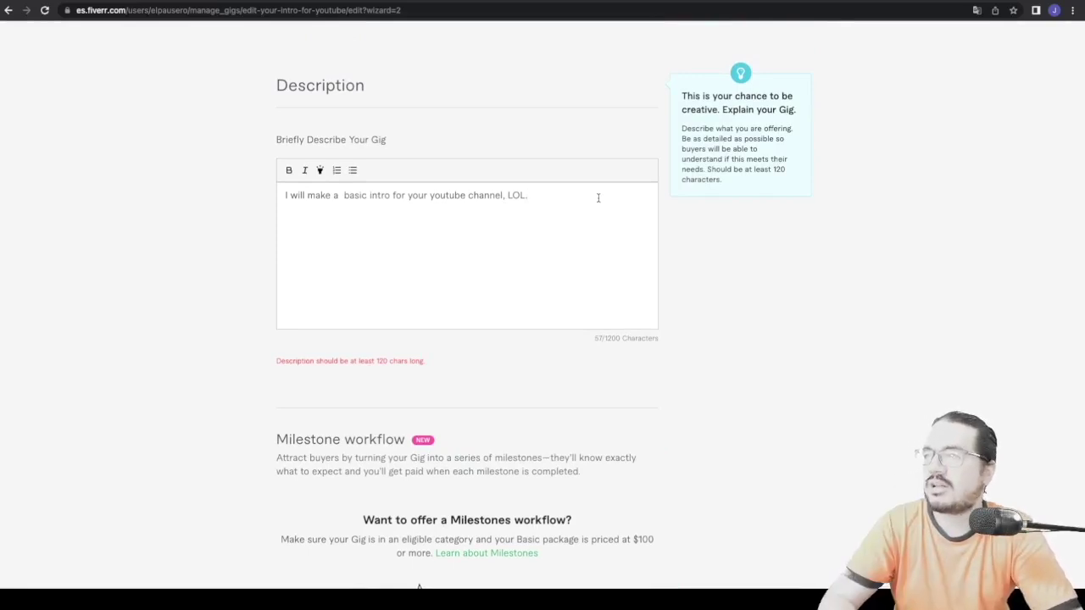
pyautogui.write('Using my own creati')
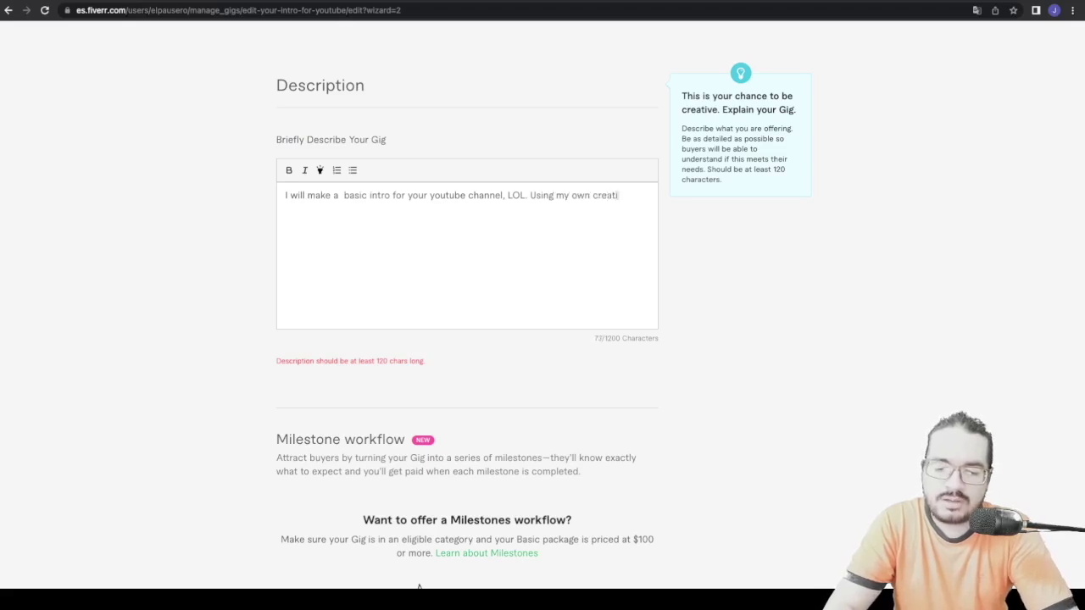